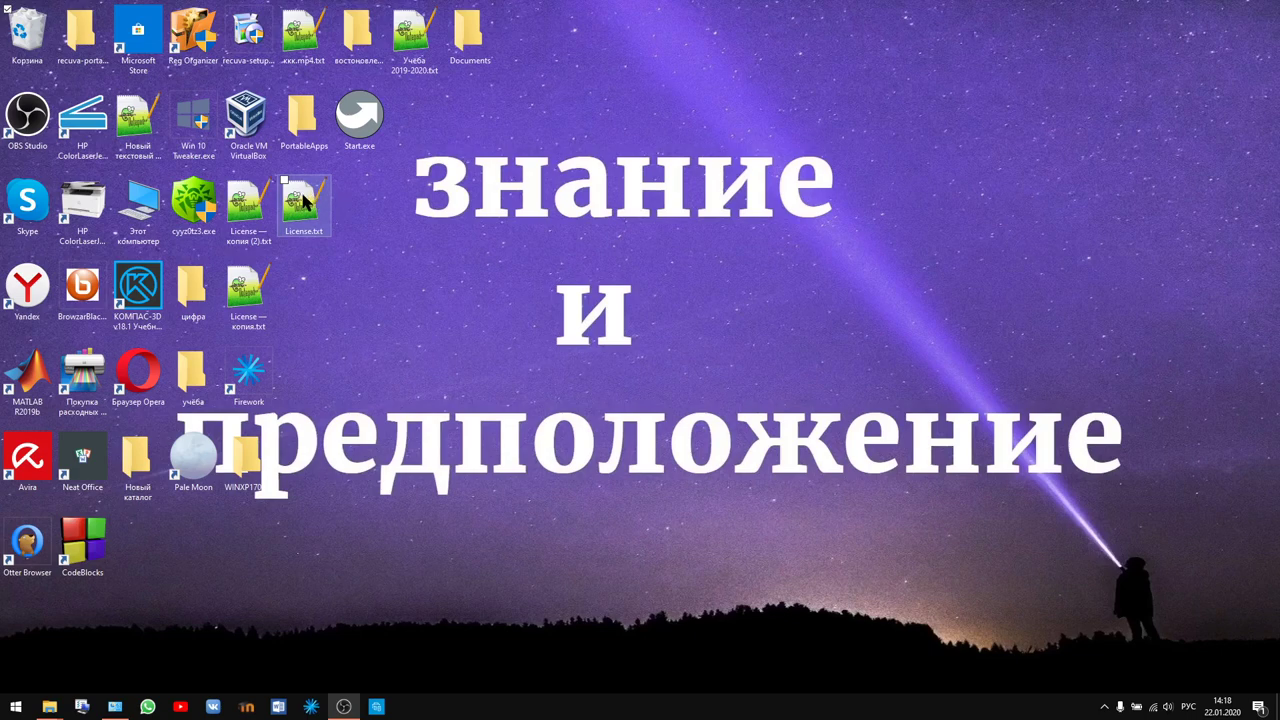
# Step: Move the License.txt file from the desktop into the Documents folder on the desktop
pyautogui.moveTo(305, 200); pyautogui.dragTo(735, 396)
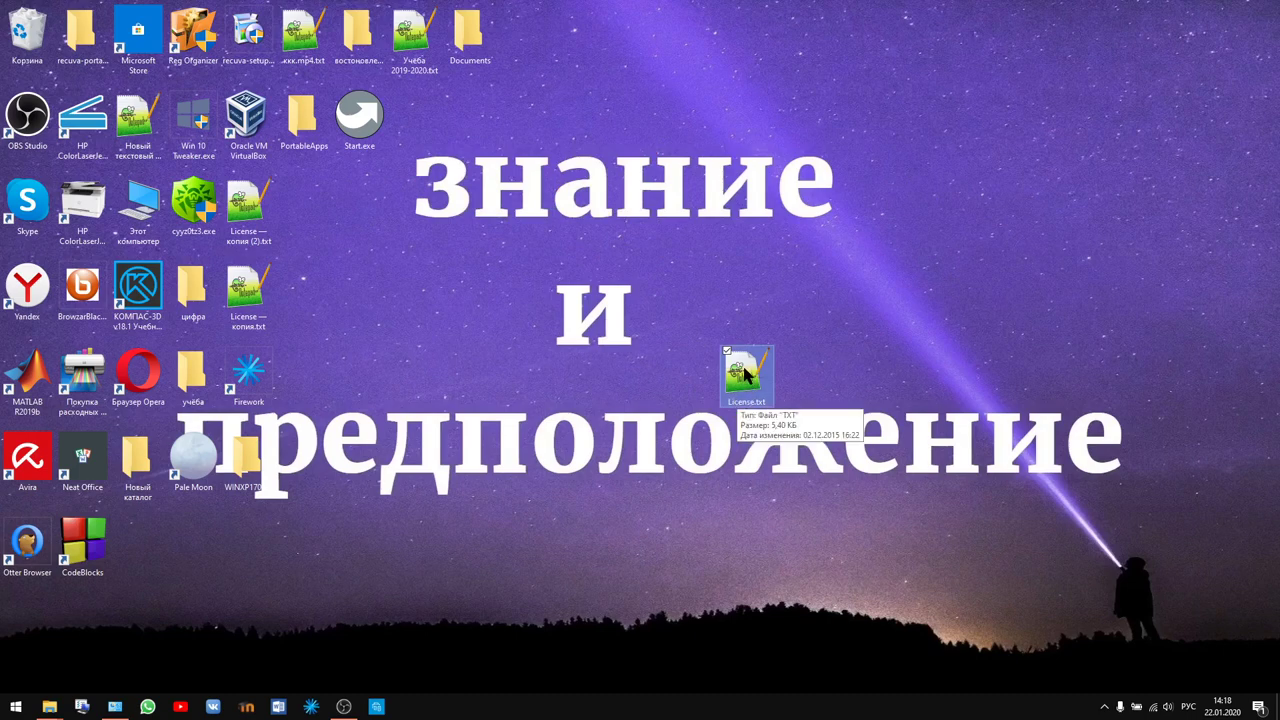
pyautogui.moveTo(746, 376); pyautogui.dragTo(484, 46)
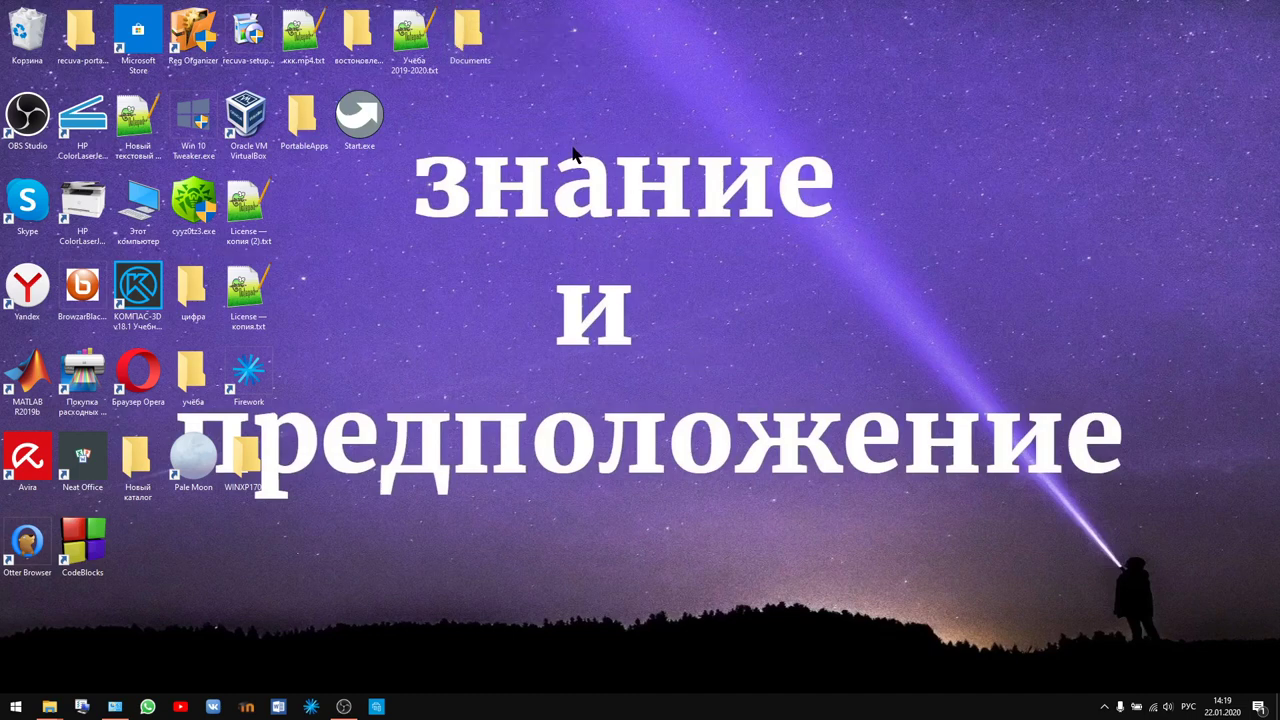
# Step: Inspect the general properties of the desktop file License — копия (2).txt and close them without changes
pyautogui.rightClick(243, 205)
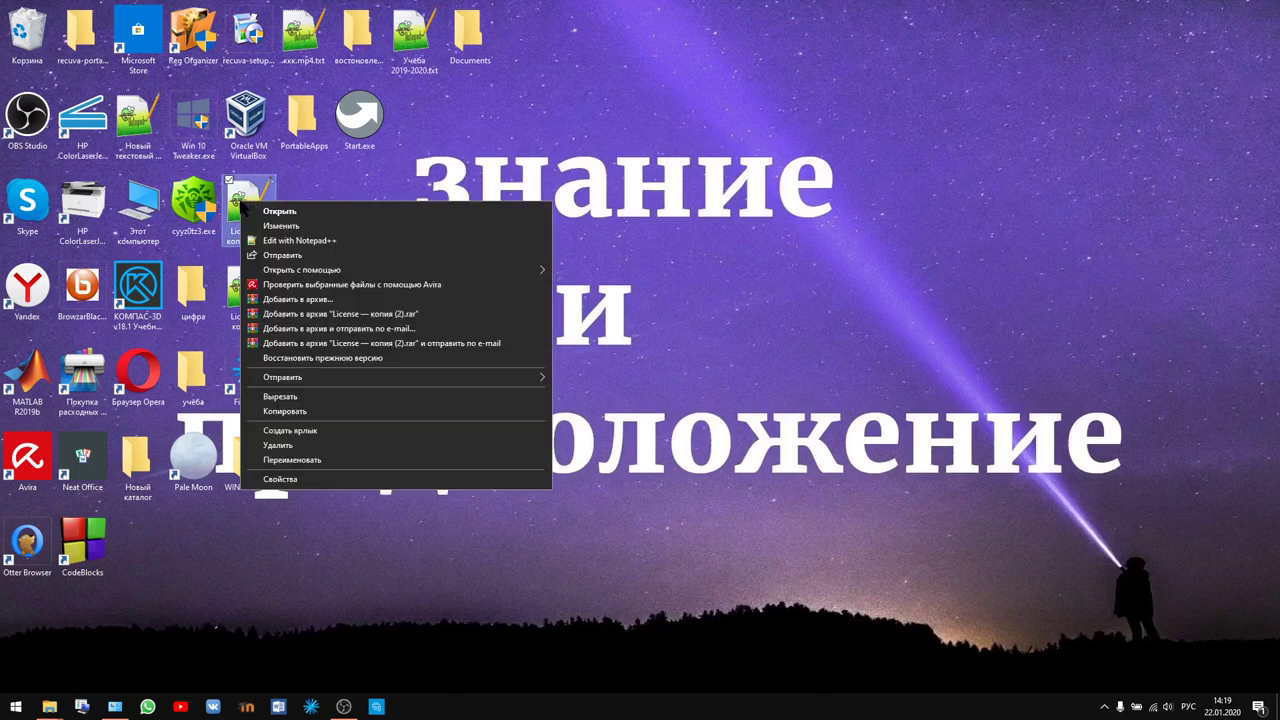
pyautogui.click(315, 479)
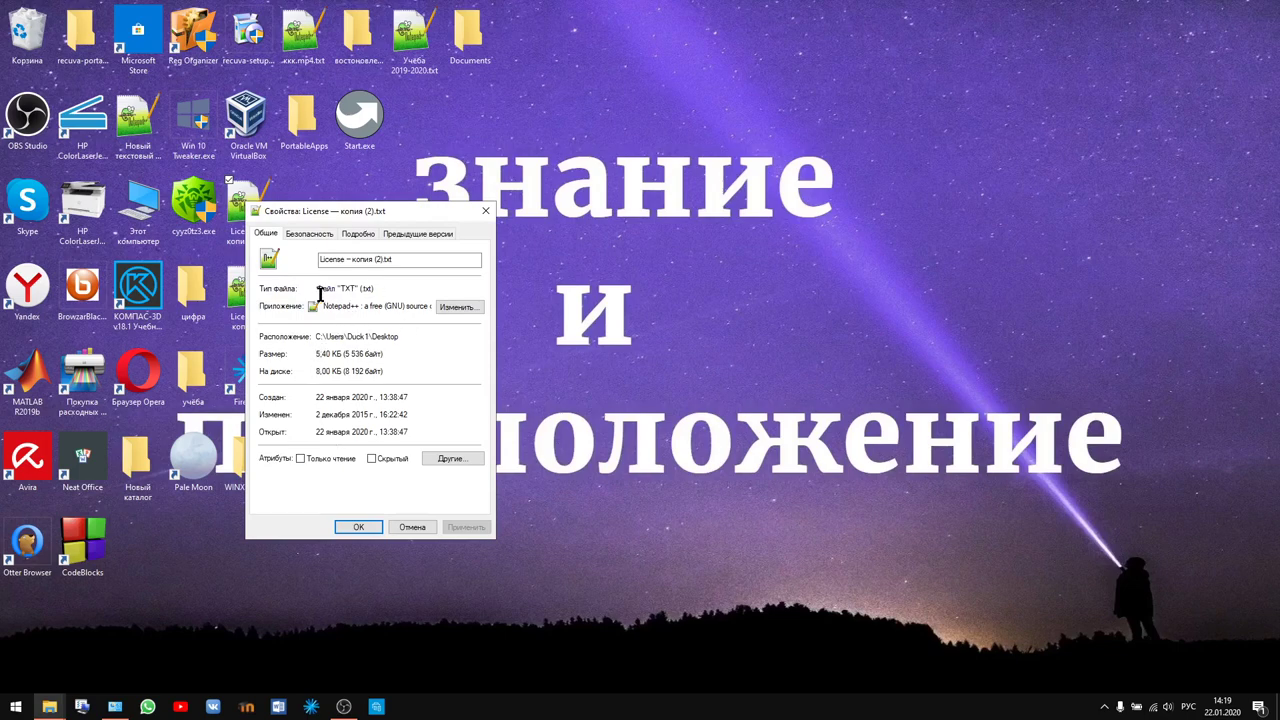
pyautogui.click(324, 263)
pyautogui.click(486, 213)
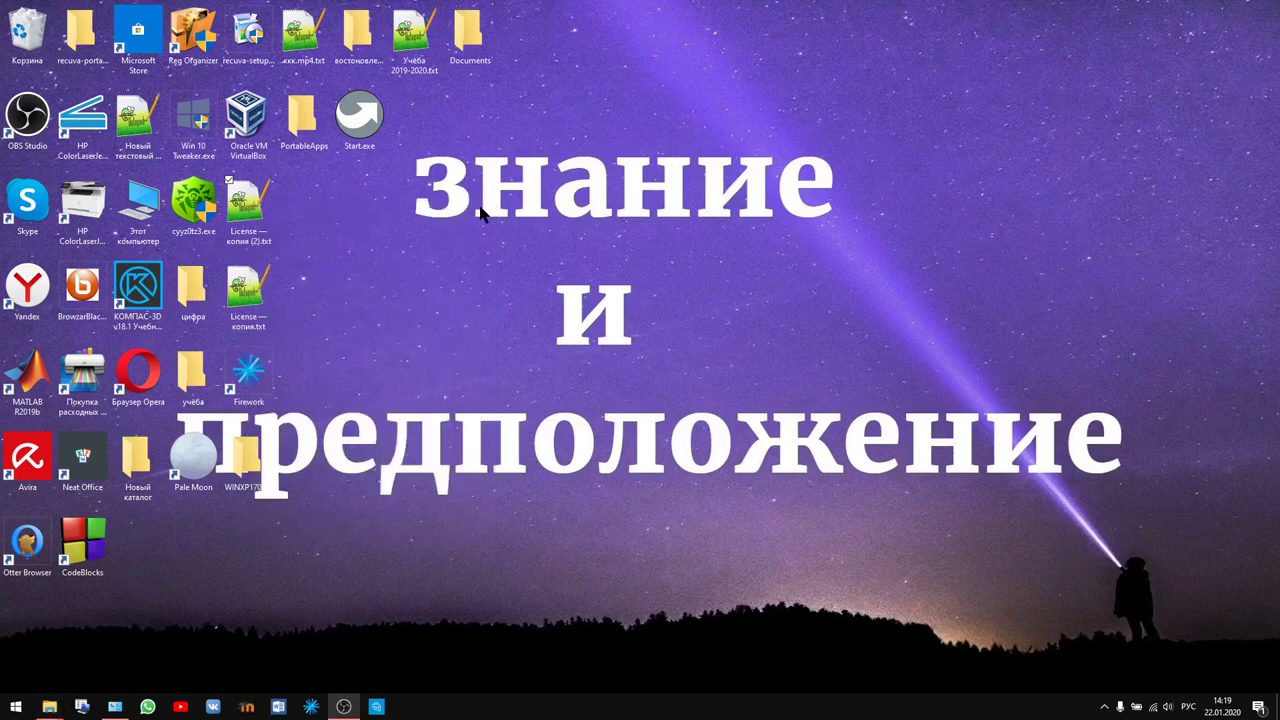
# Step: Delete the file License — копия (2).txt from the desktop
pyautogui.rightClick(249, 205)
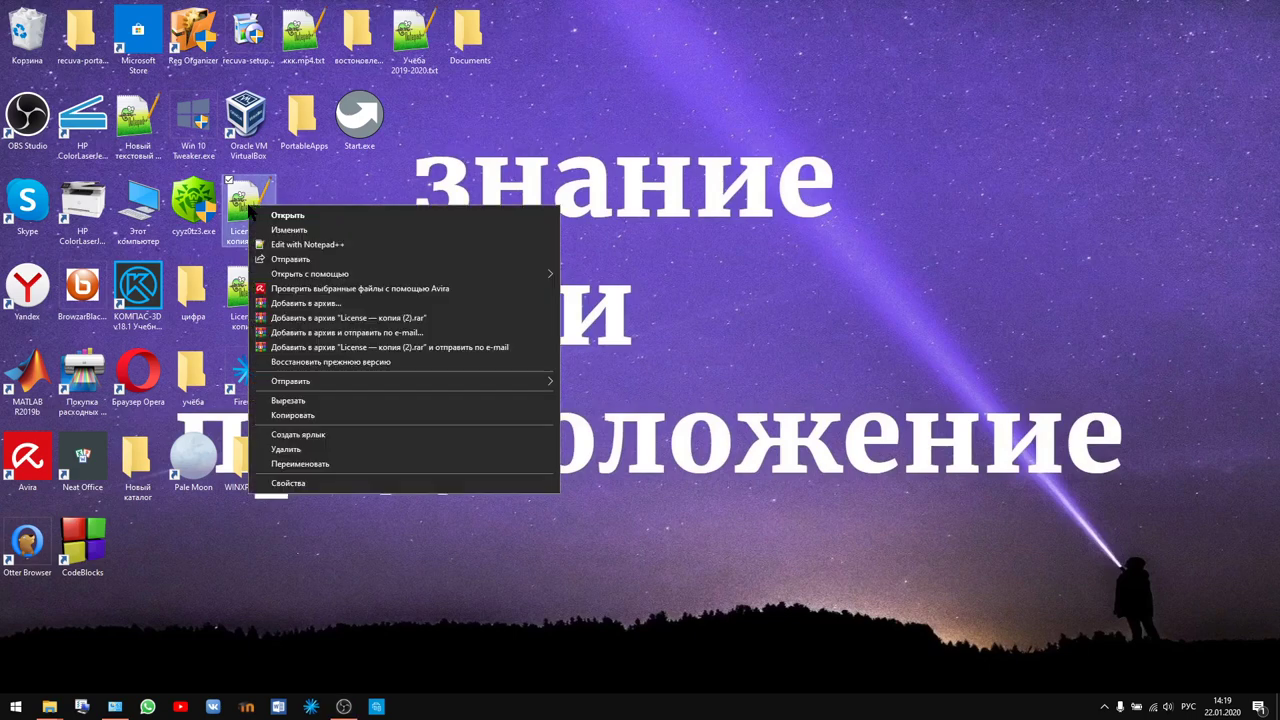
pyautogui.click(325, 451)
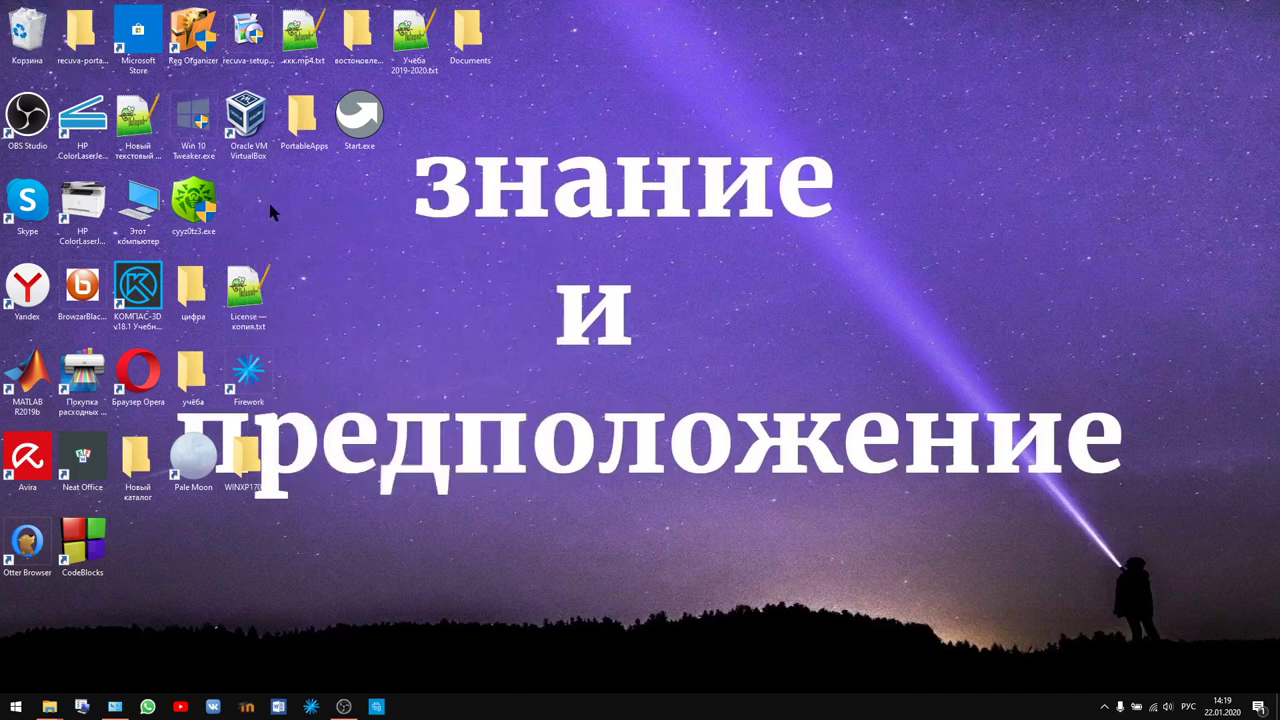
# Step: Restore License — копия (2).txt from the Recycle Bin and place its icon beneath the PortableApps folder on the desktop
pyautogui.doubleClick(30, 48)
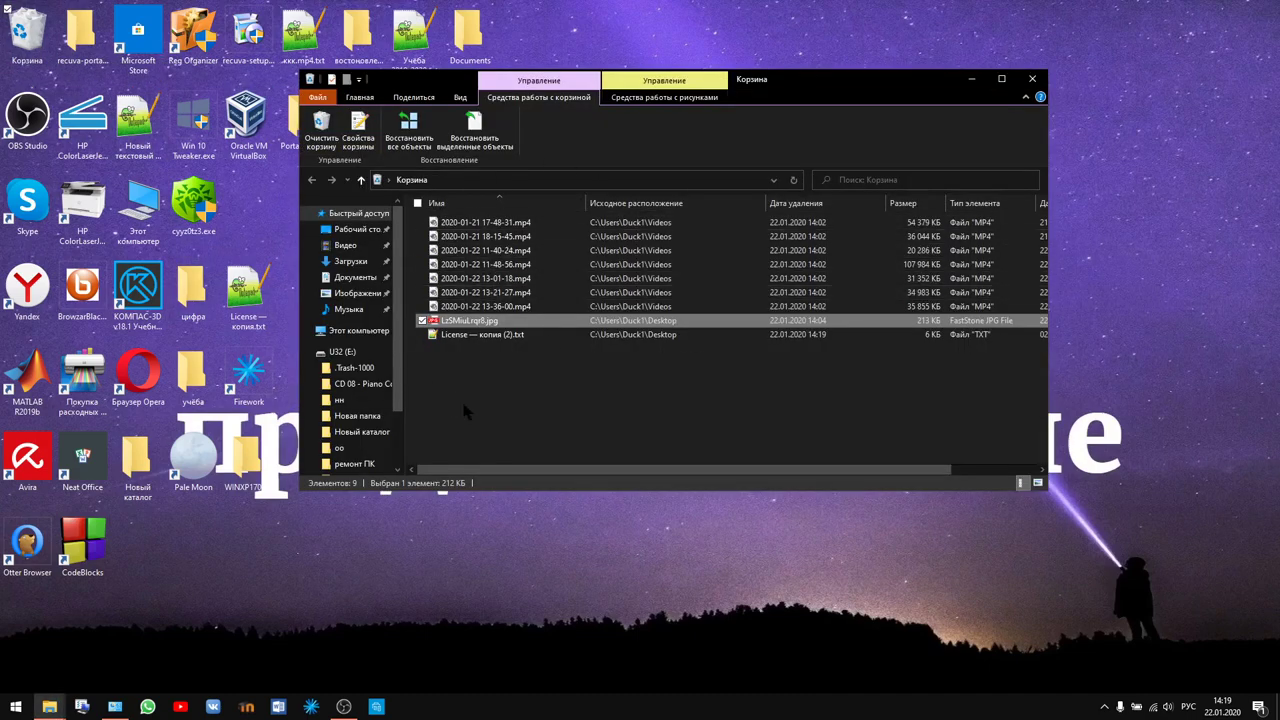
pyautogui.click(498, 337)
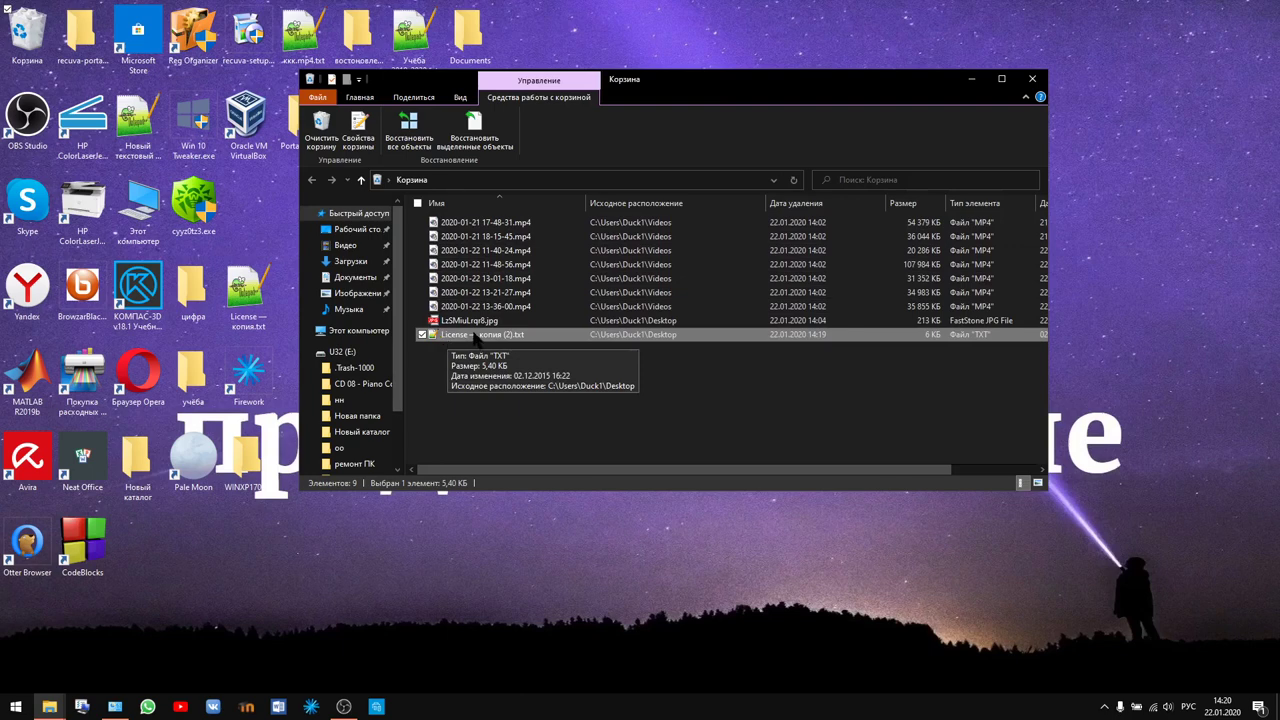
pyautogui.rightClick(470, 337)
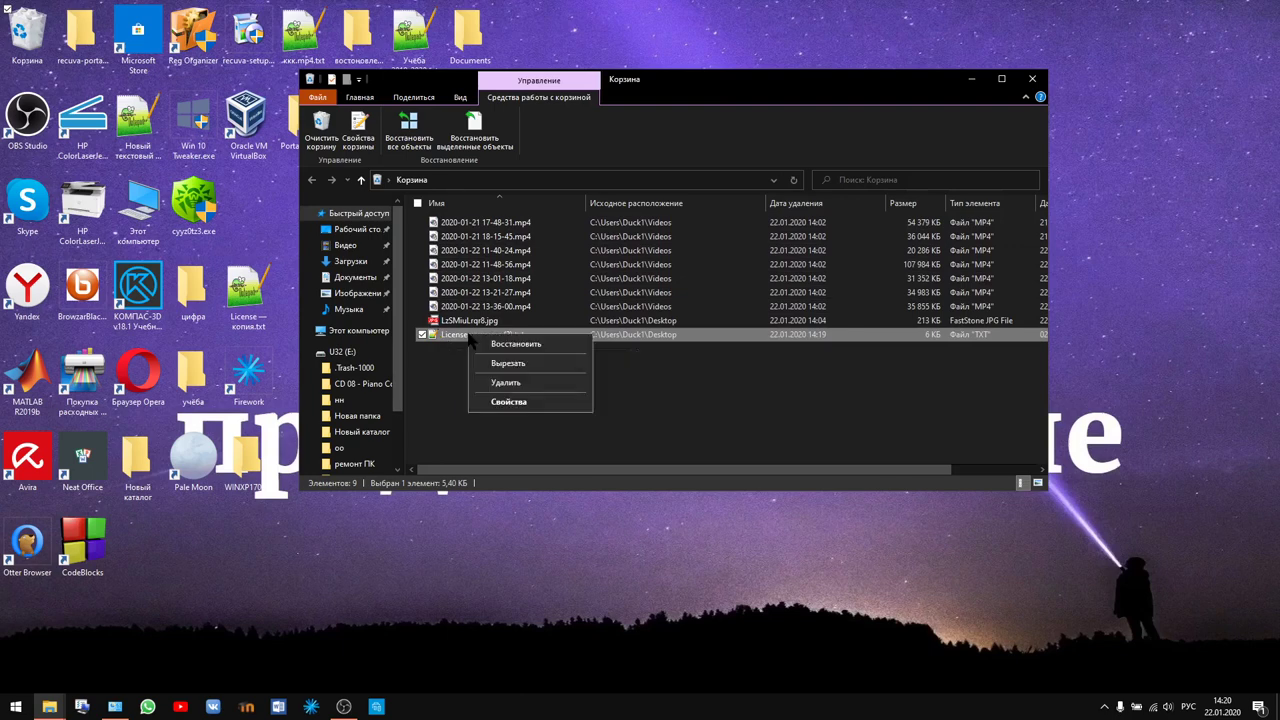
pyautogui.click(522, 344)
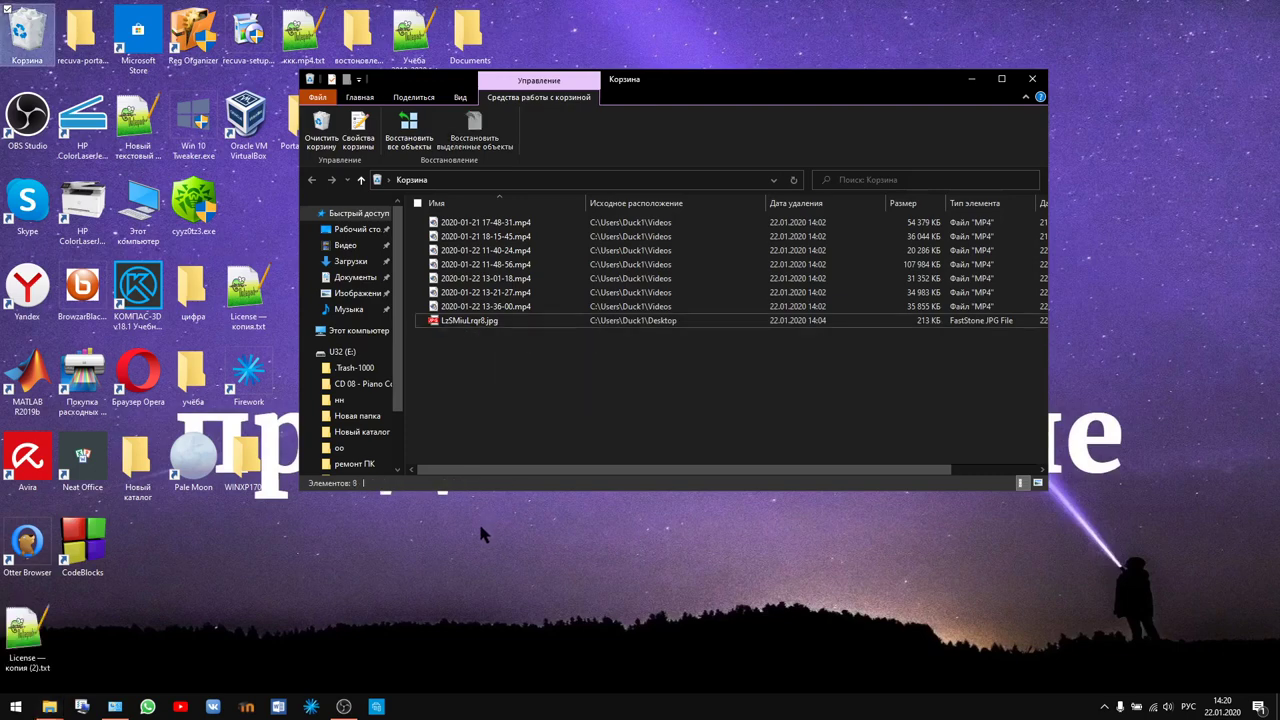
pyautogui.click(972, 78)
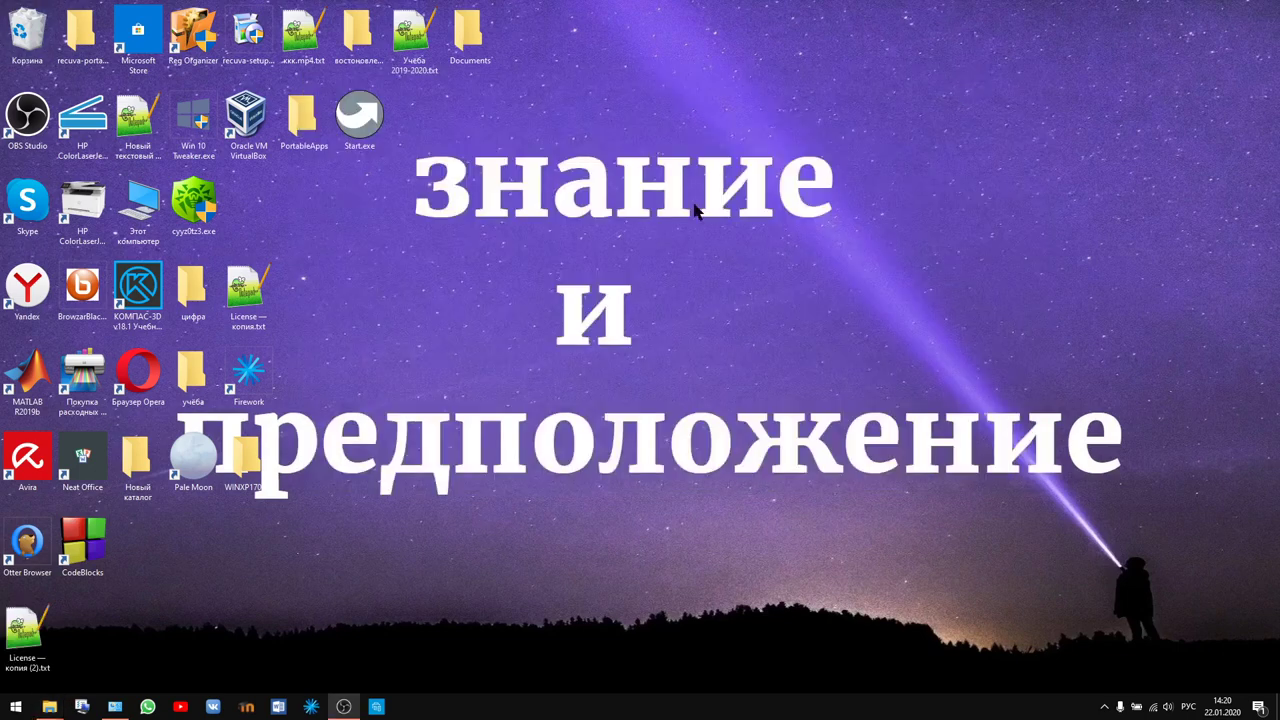
pyautogui.moveTo(25, 660); pyautogui.dragTo(313, 233)
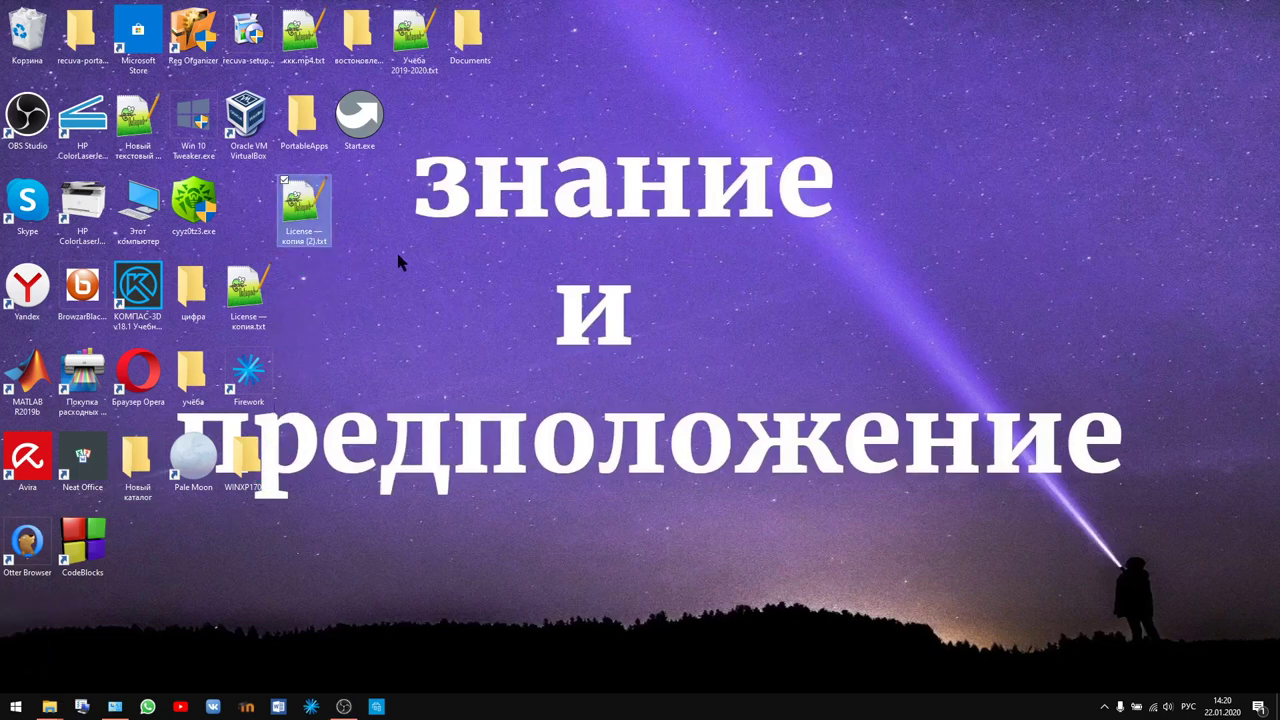
# Step: Reopen the Recycle Bin and move LzSMiuLrqr8.jpg out of it onto an empty area of the desktop
pyautogui.click(15, 24)
pyautogui.doubleClick(15, 24)
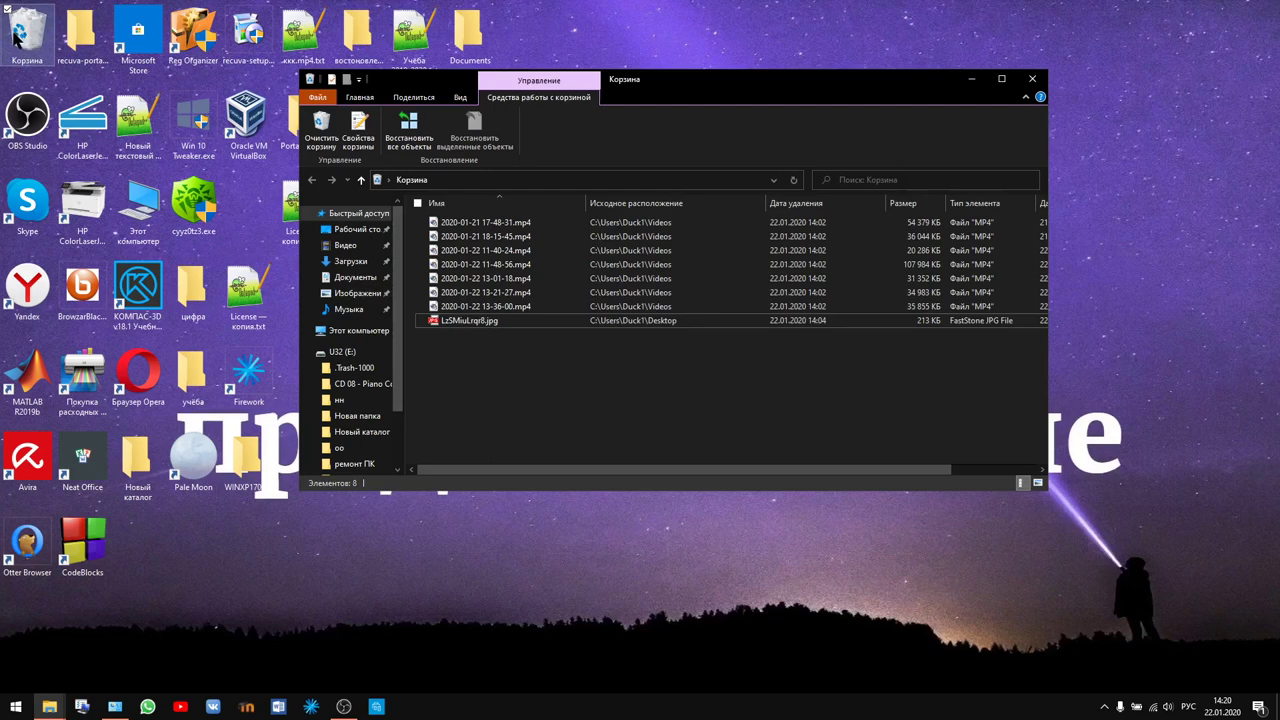
pyautogui.moveTo(471, 325)
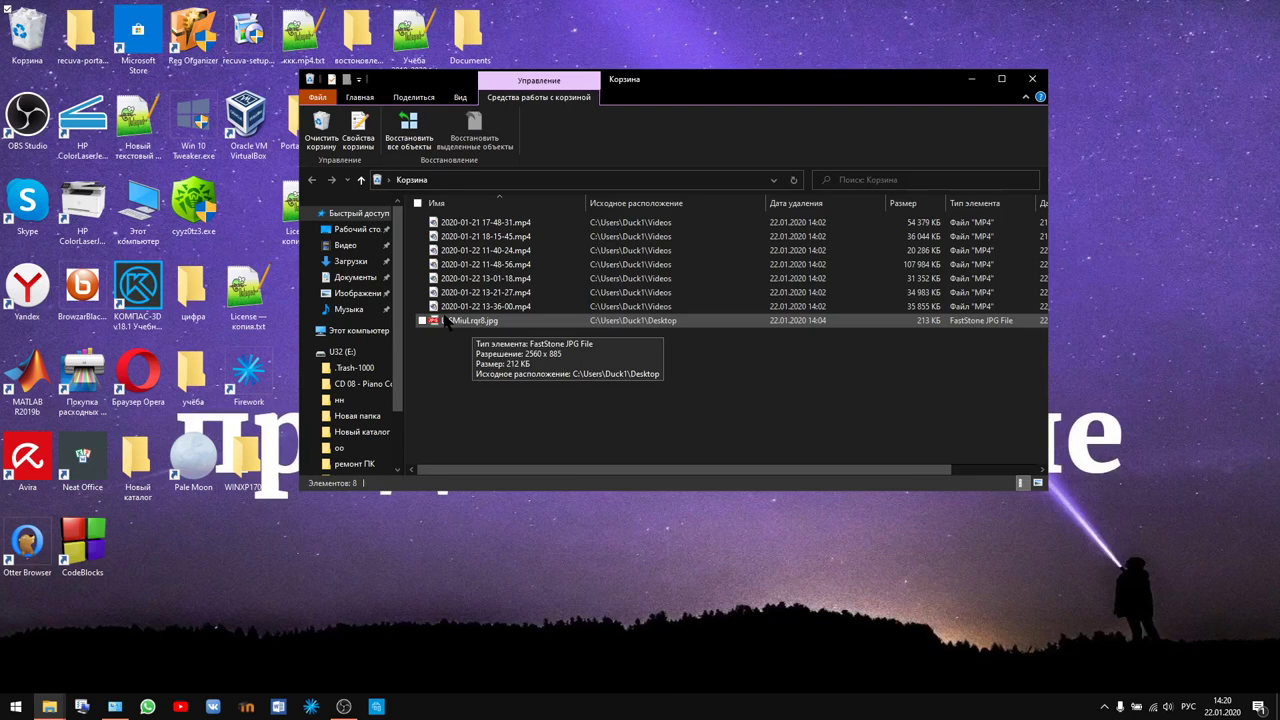
pyautogui.click(447, 322)
pyautogui.moveTo(447, 322); pyautogui.dragTo(590, 606)
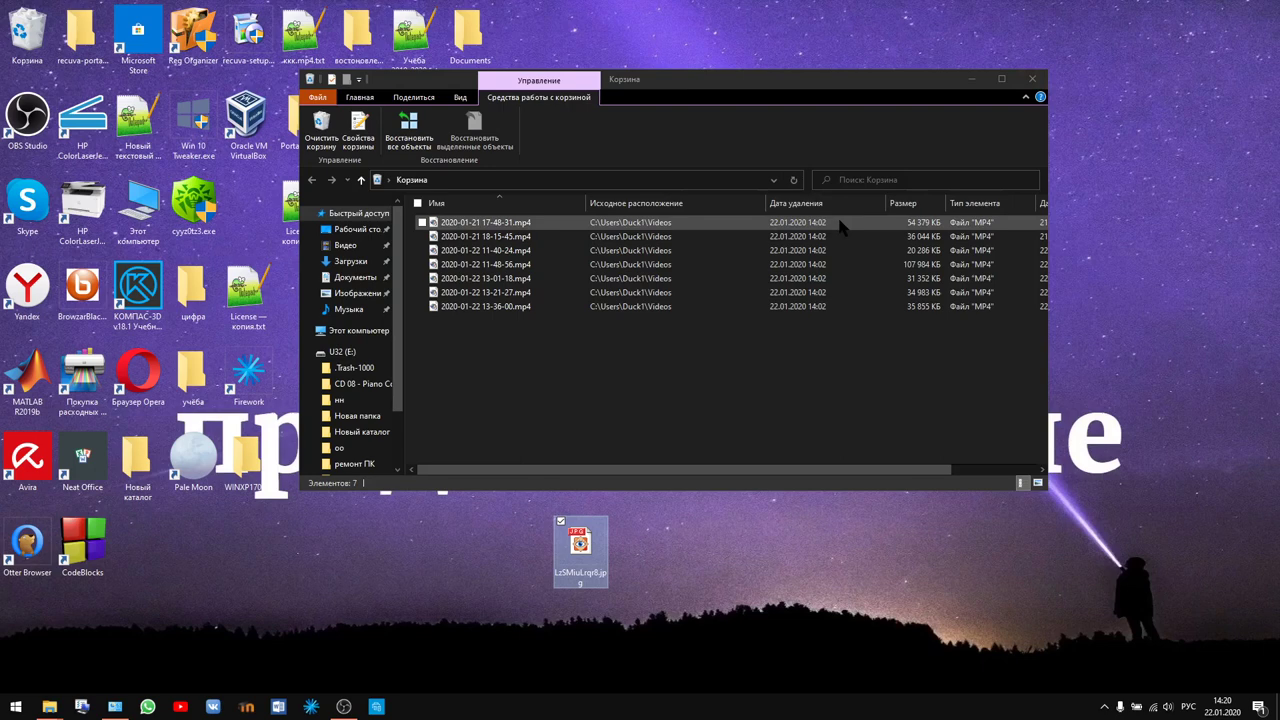
# Step: Dismiss the Windows shutdown dialog, maximize the Recycle Bin window and close it
pyautogui.hotkey('alt', 'F4')
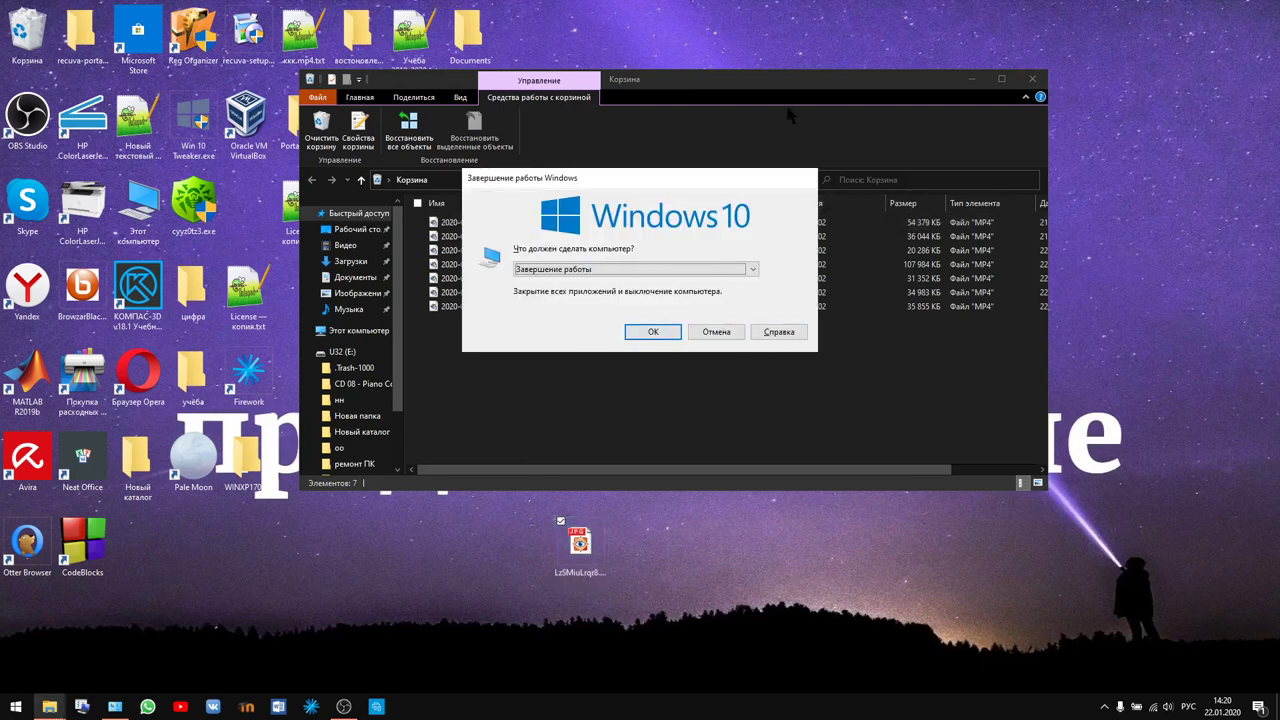
pyautogui.click(720, 336)
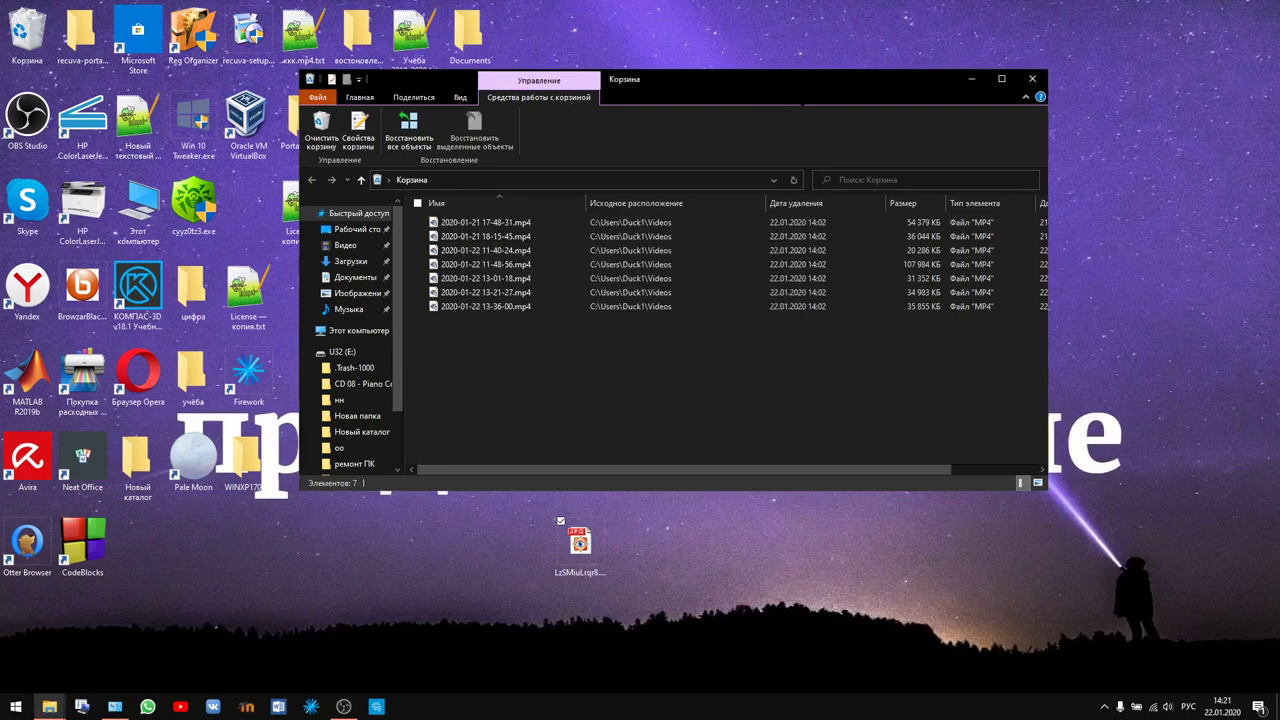
pyautogui.doubleClick(797, 88)
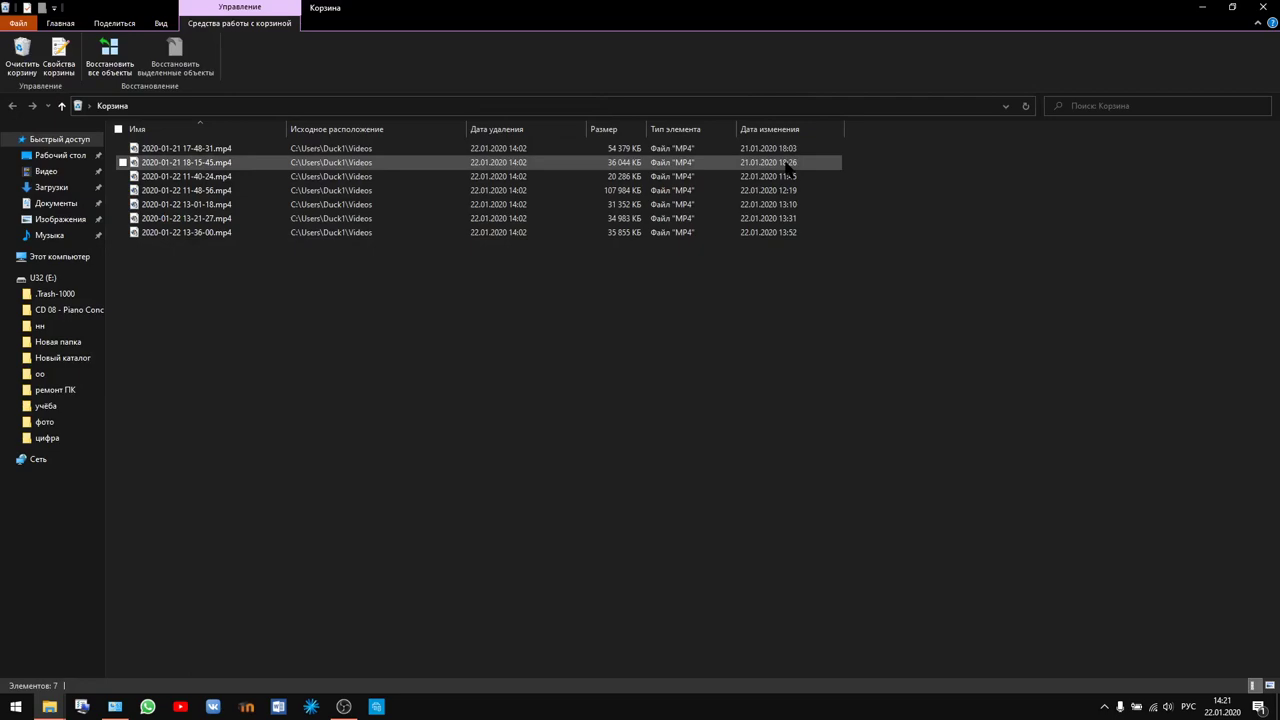
pyautogui.press('alt')
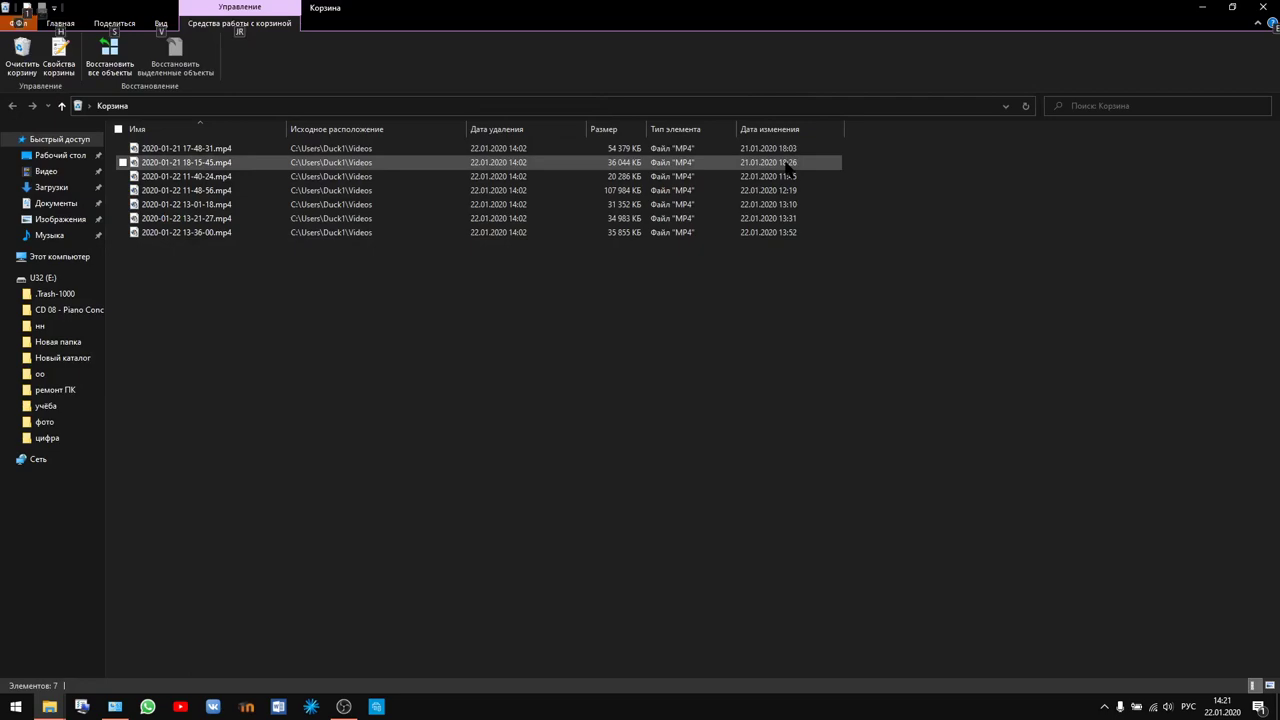
pyautogui.hotkey('alt', 'F4')
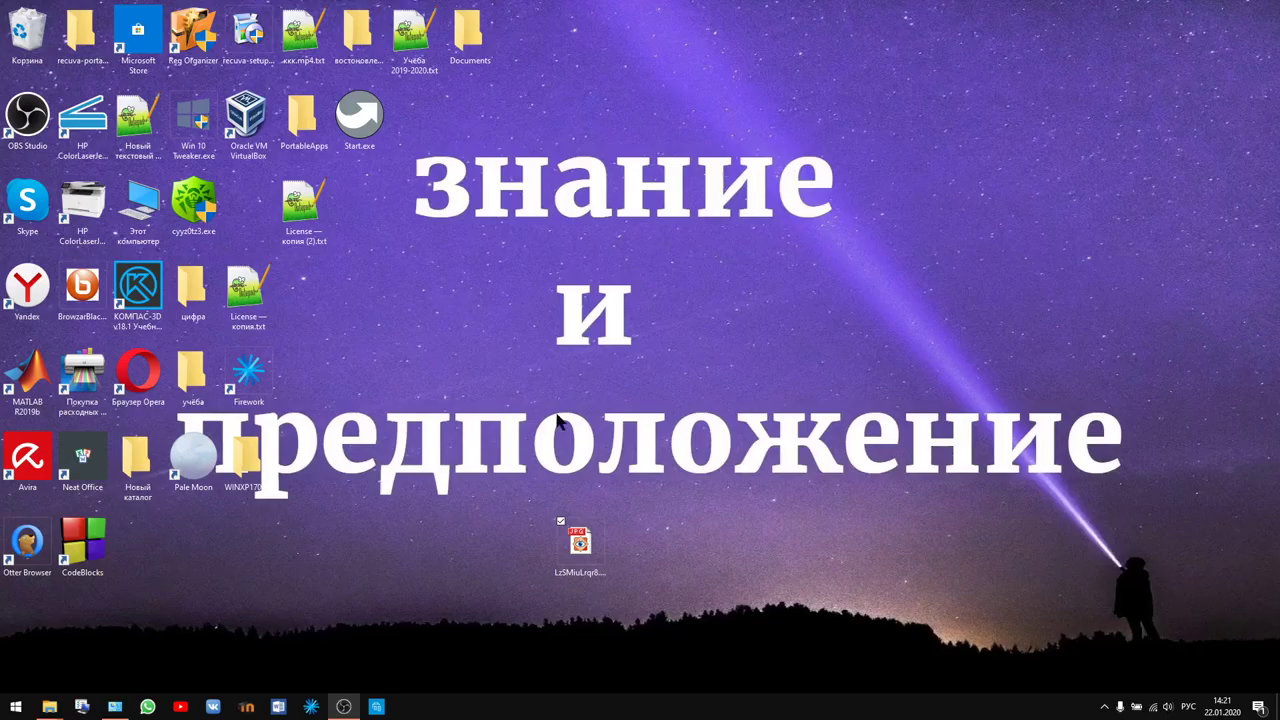
# Step: Reposition LzSMiuLrqr8.jpg higher on the desktop, view it full screen in FastStone Image Viewer and close the viewer
pyautogui.moveTo(583, 548); pyautogui.dragTo(485, 199)
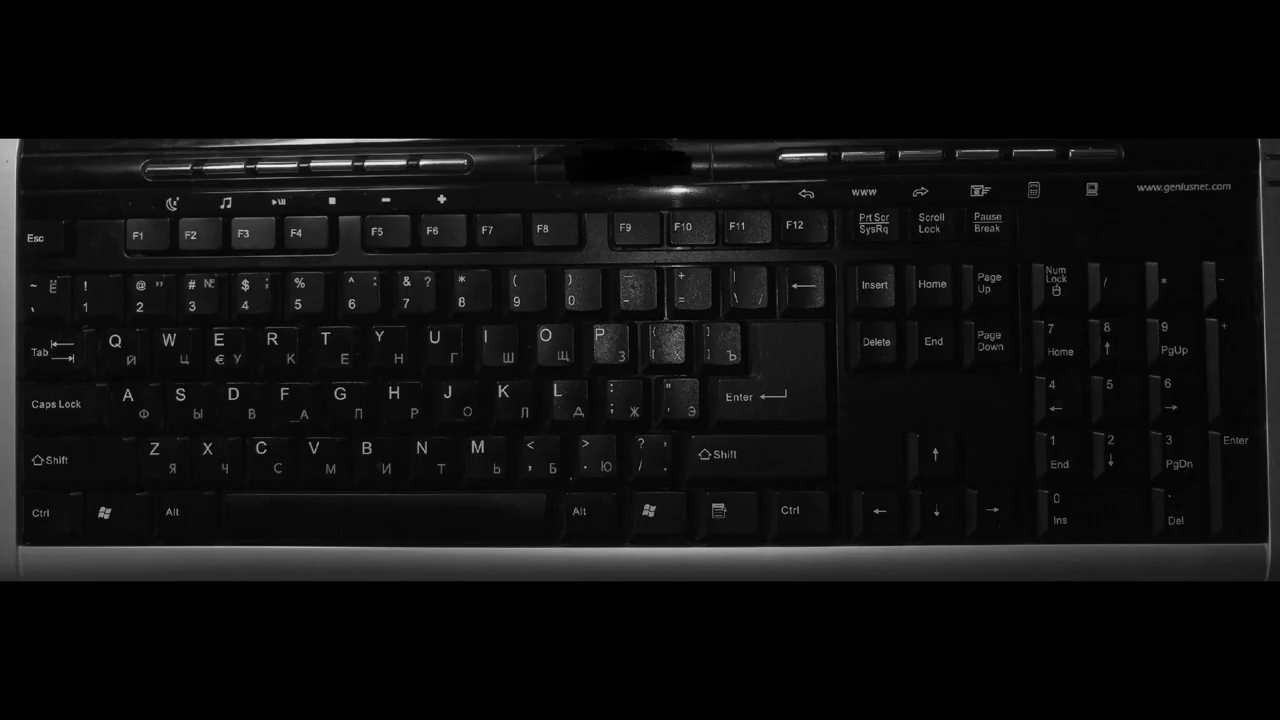
pyautogui.press('Escape')
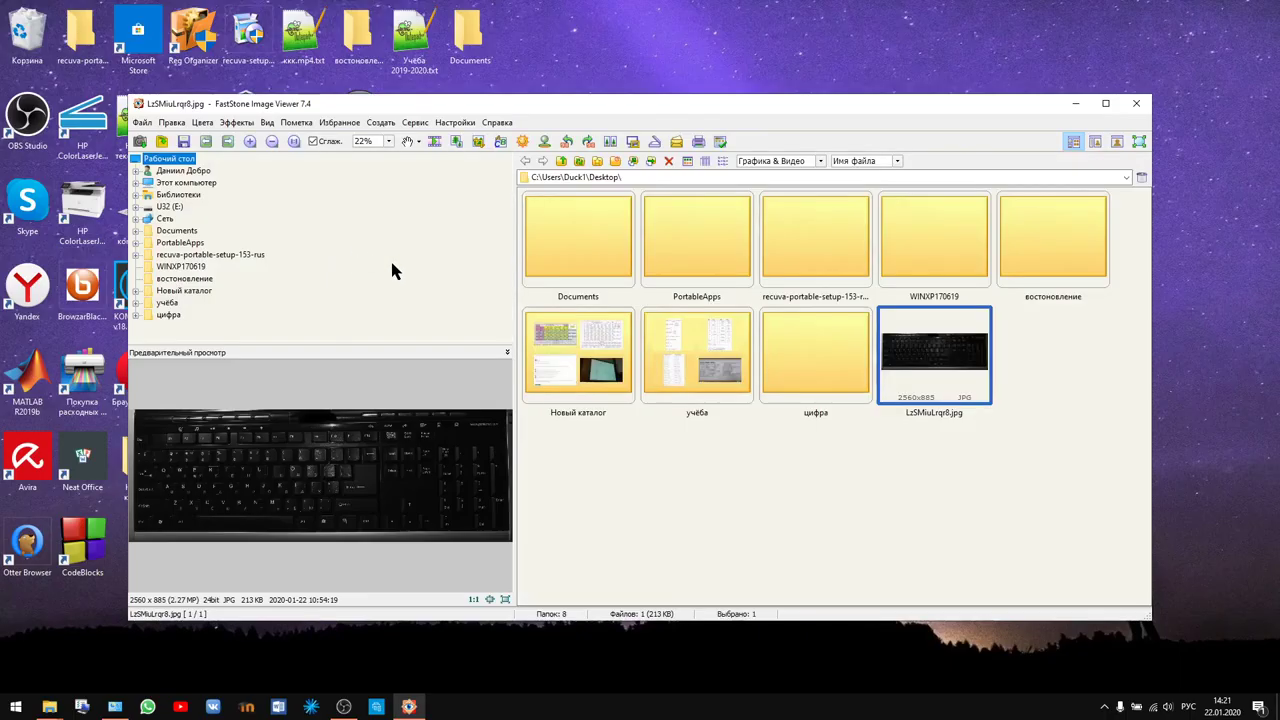
pyautogui.click(228, 452)
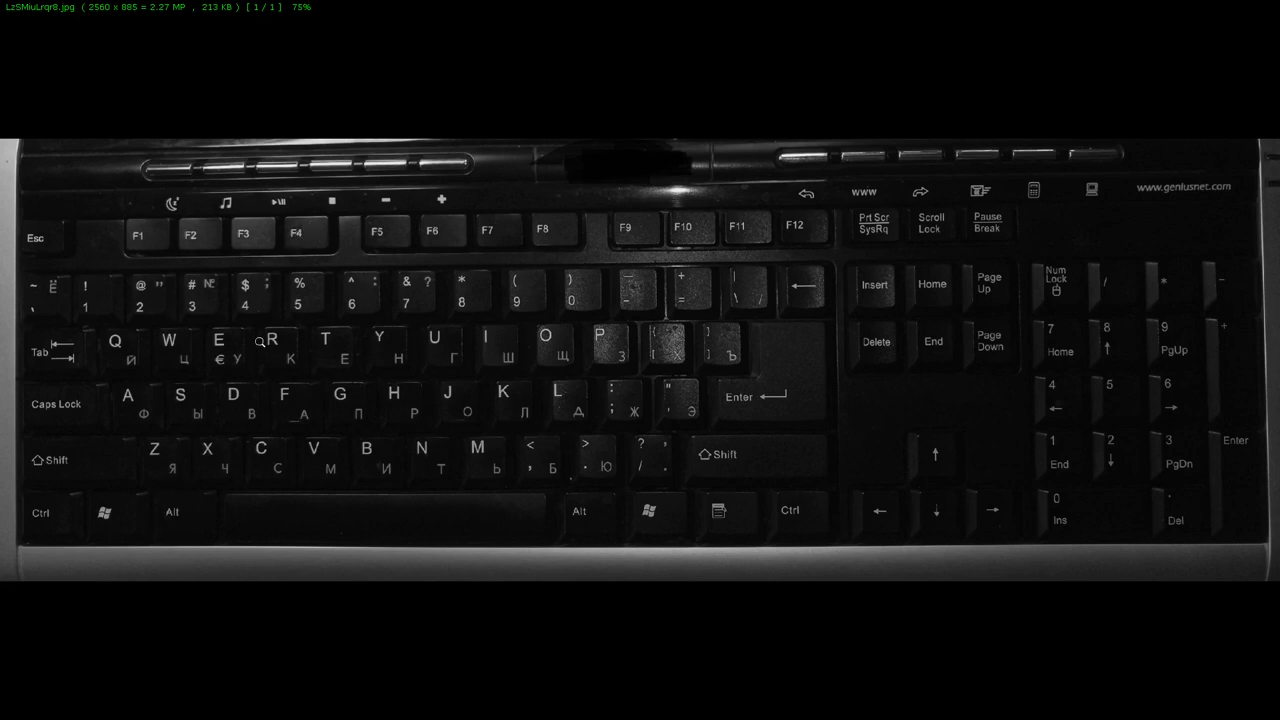
pyautogui.scroll(1, 331, 580)
pyautogui.scroll(-1, 334, 581)
pyautogui.press('Escape')
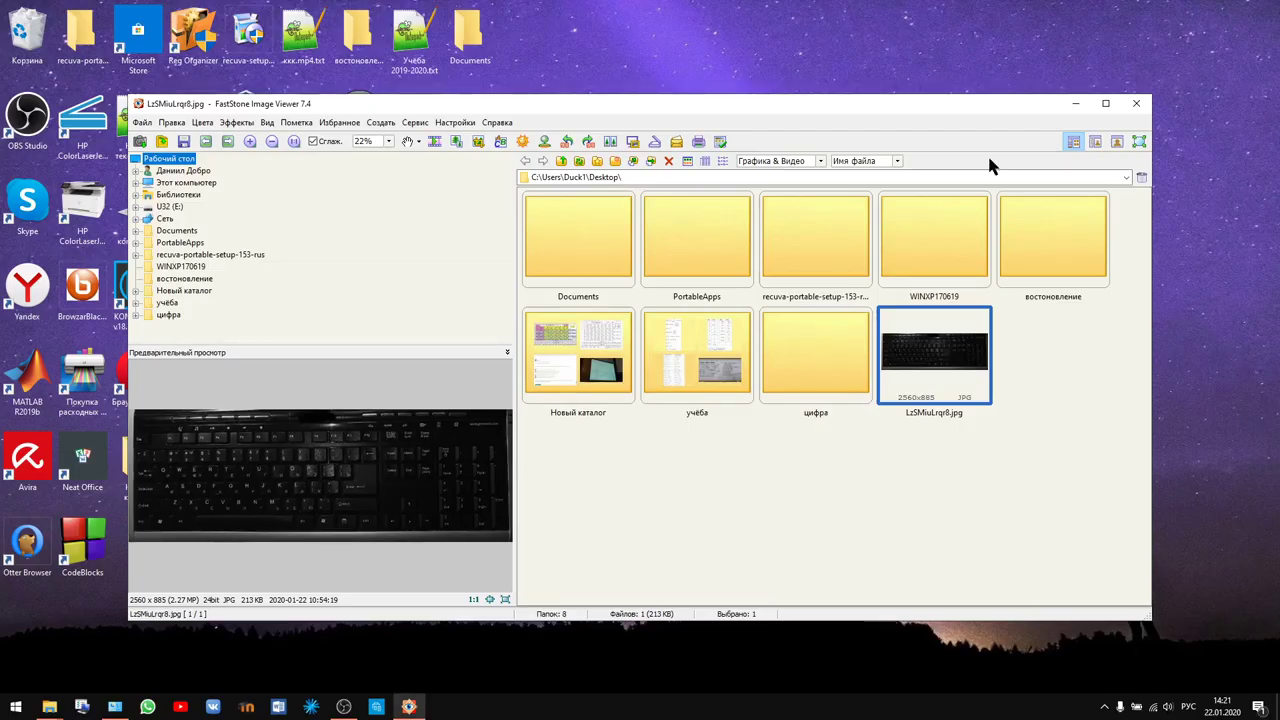
pyautogui.click(1141, 109)
pyautogui.hotkey('alt', 'F4')
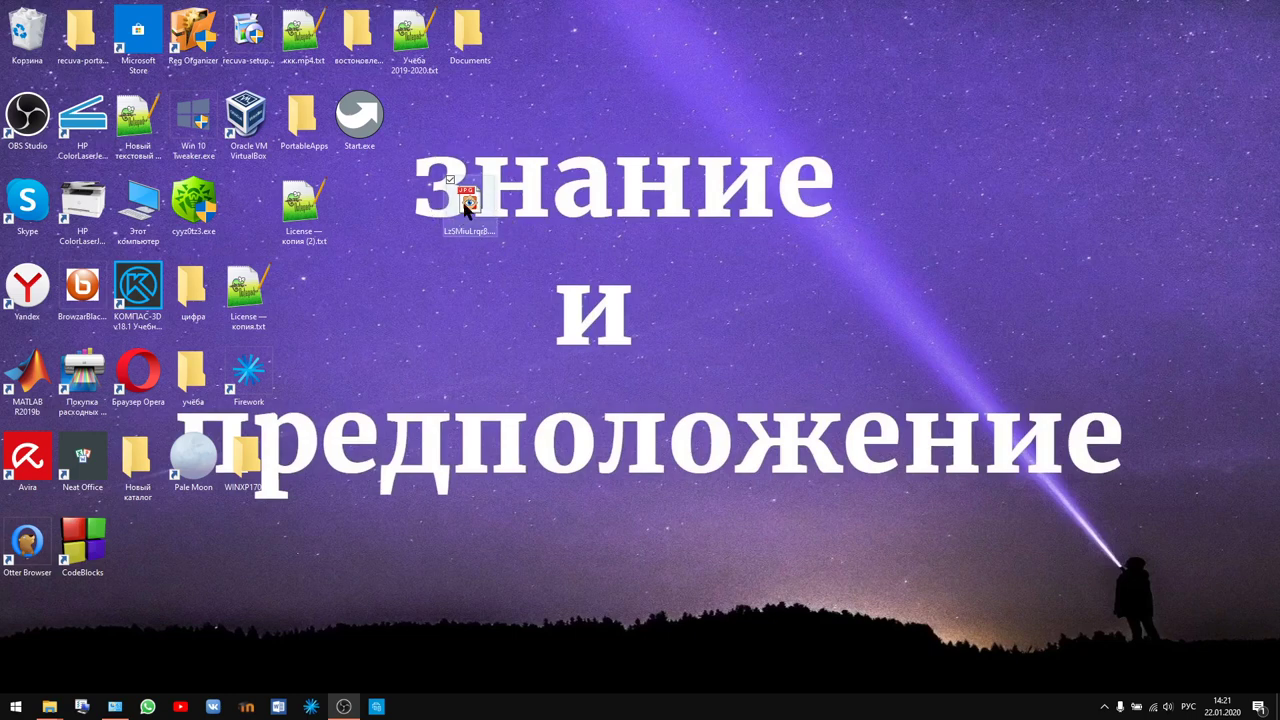
# Step: Copy License.txt from the Documents folder to the desktop and place its icon beside the LzSMiuLrqr8.jpg file
pyautogui.click(659, 225)
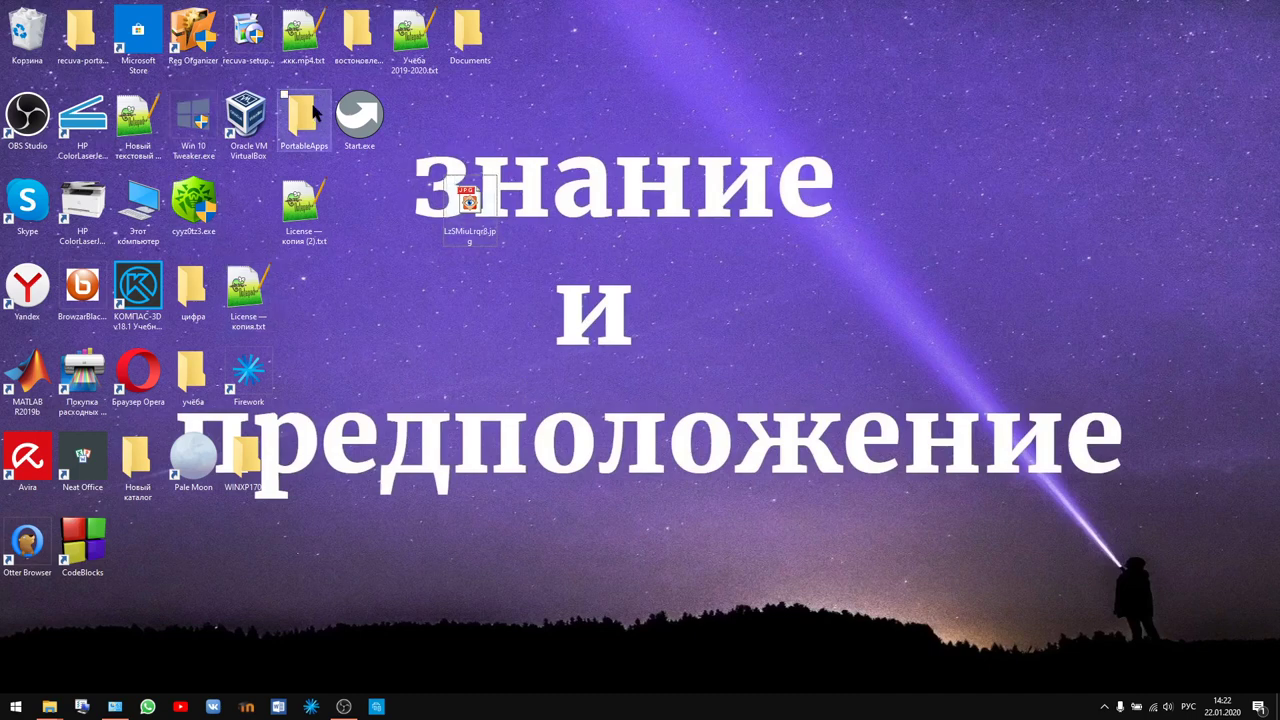
pyautogui.click(481, 42)
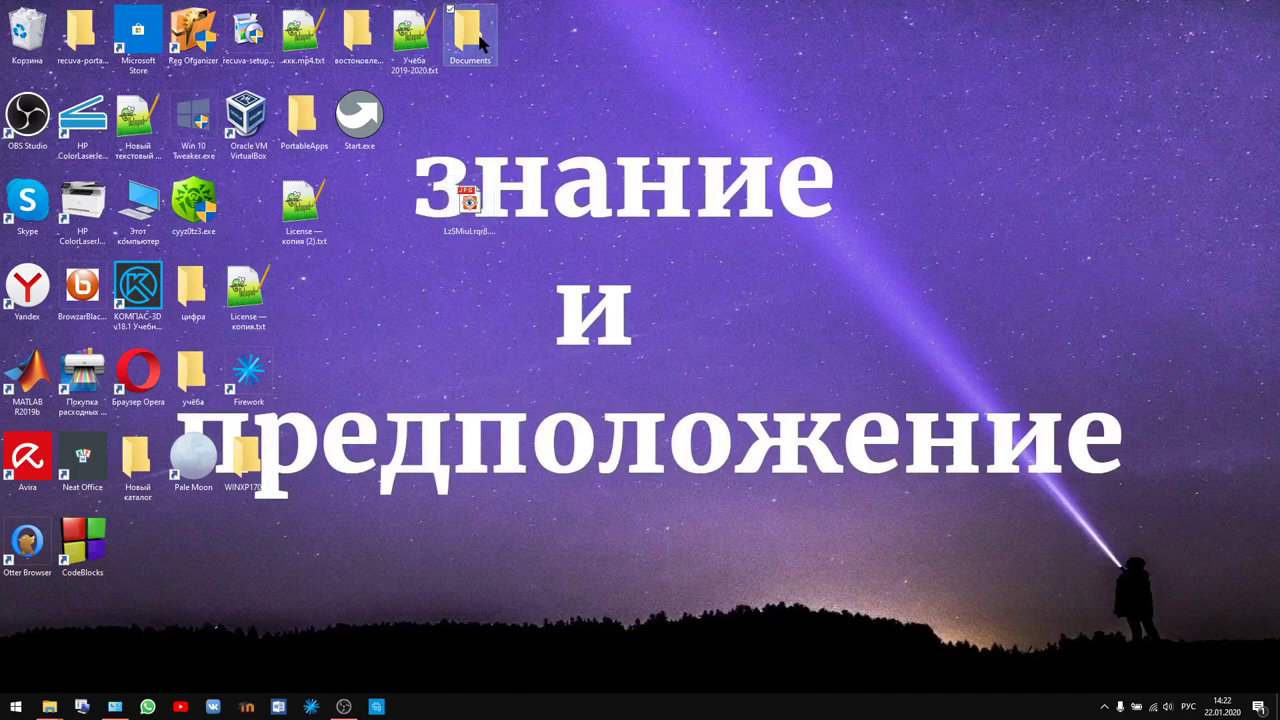
pyautogui.doubleClick(481, 42)
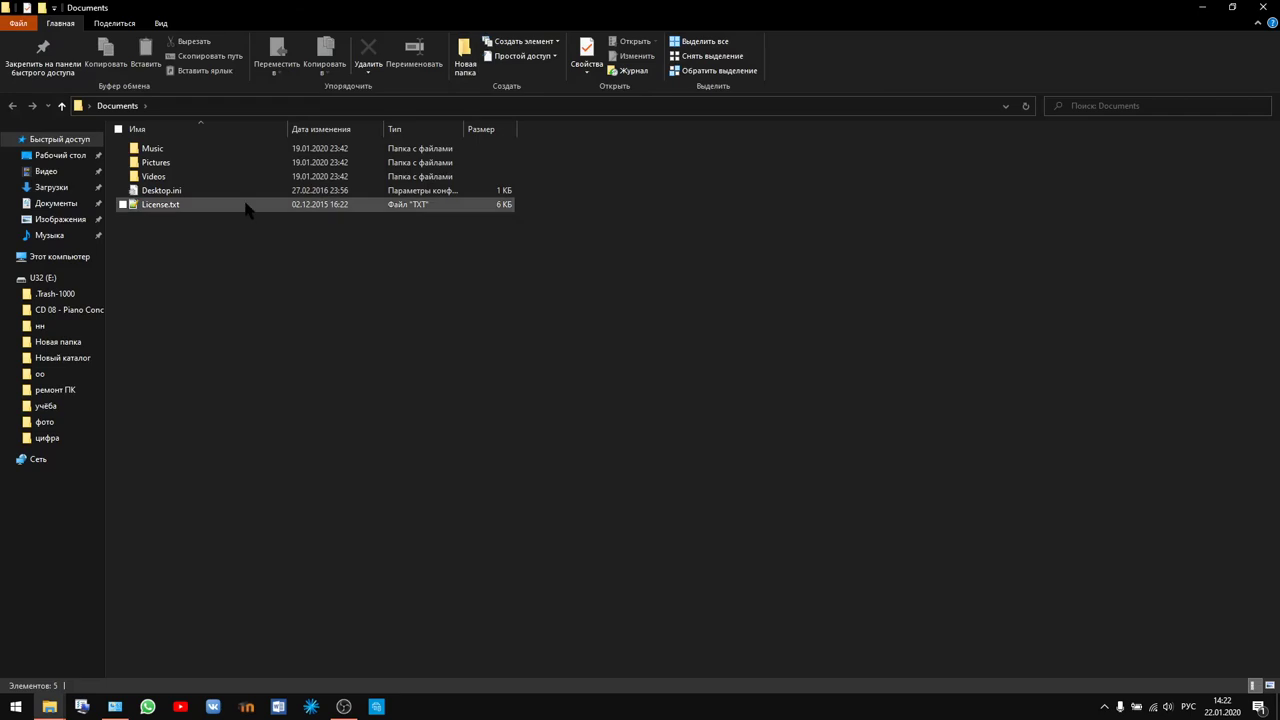
pyautogui.click(248, 206)
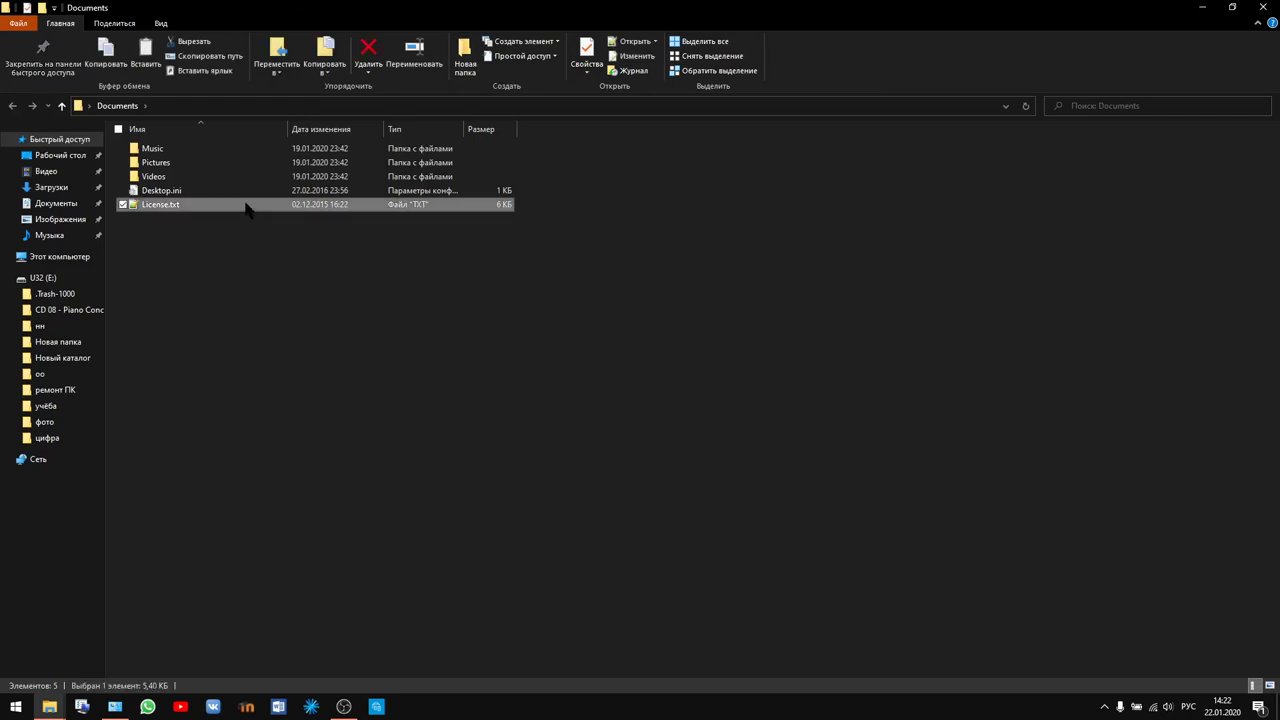
pyautogui.click(1202, 7)
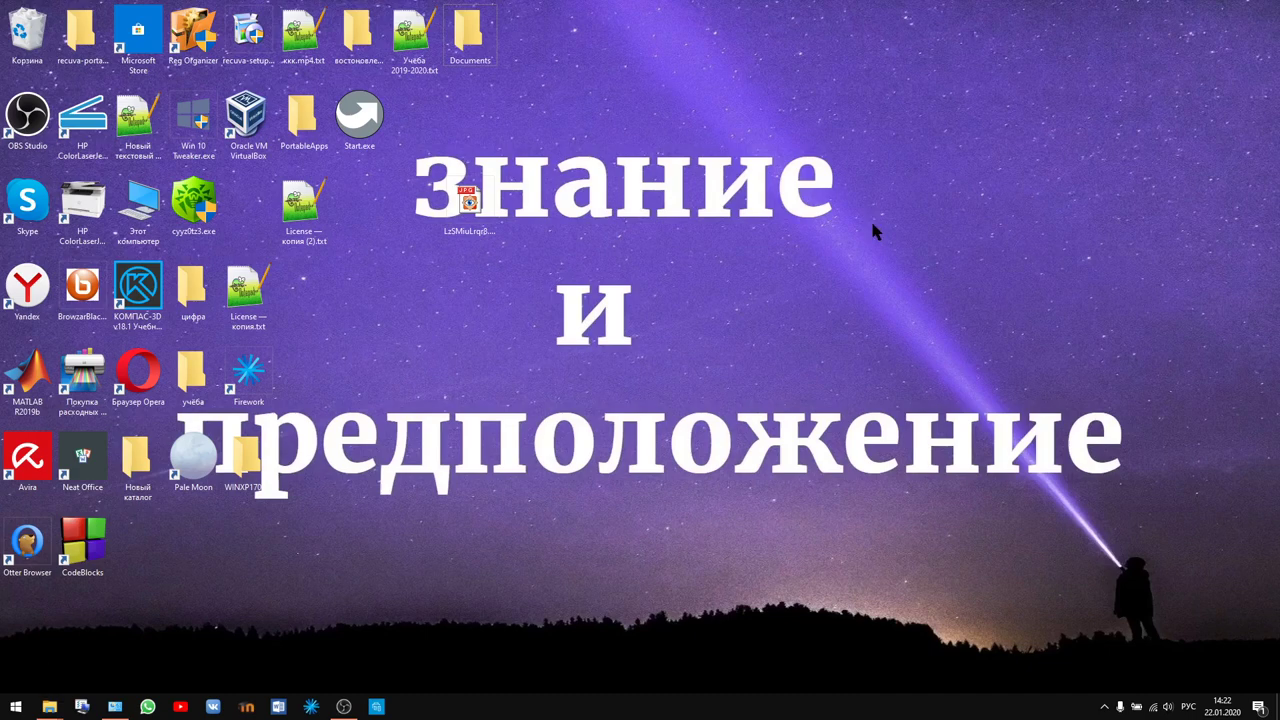
pyautogui.hotkey('ctrl', 'v')
pyautogui.moveTo(27, 630); pyautogui.dragTo(556, 222)
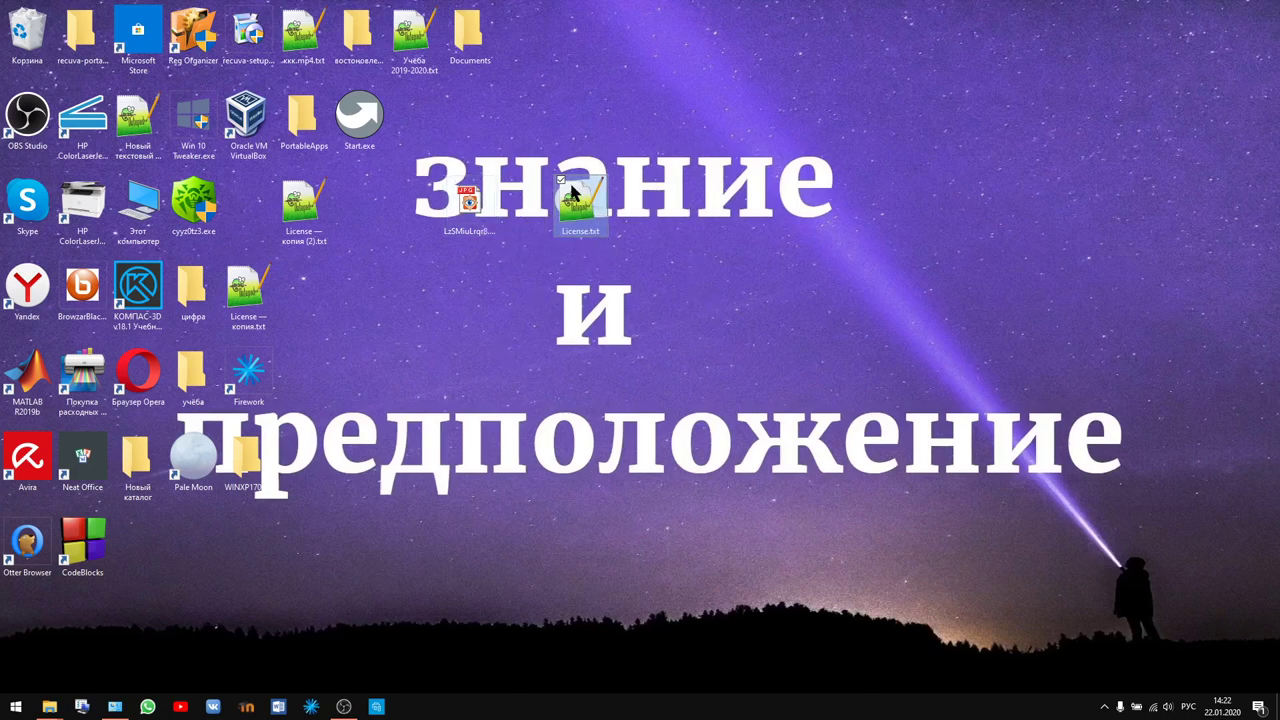
pyautogui.moveTo(581, 203); pyautogui.dragTo(531, 205)
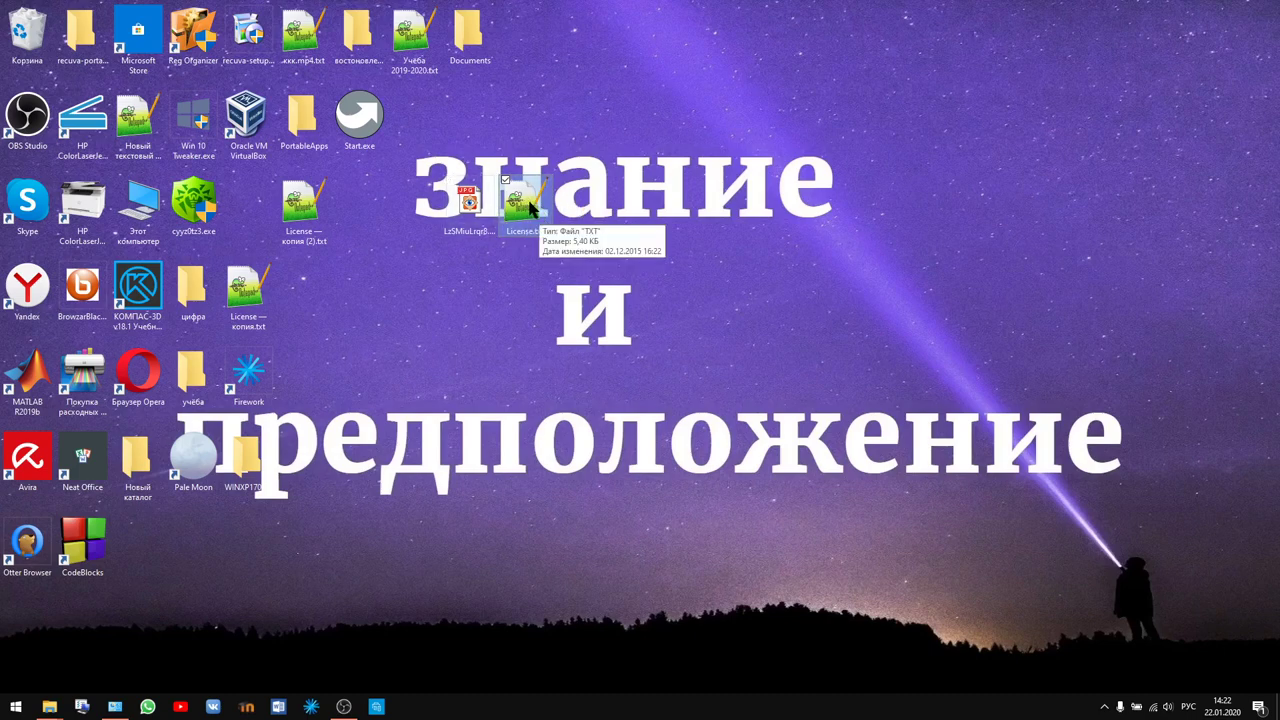
pyautogui.moveTo(530, 207); pyautogui.dragTo(525, 201)
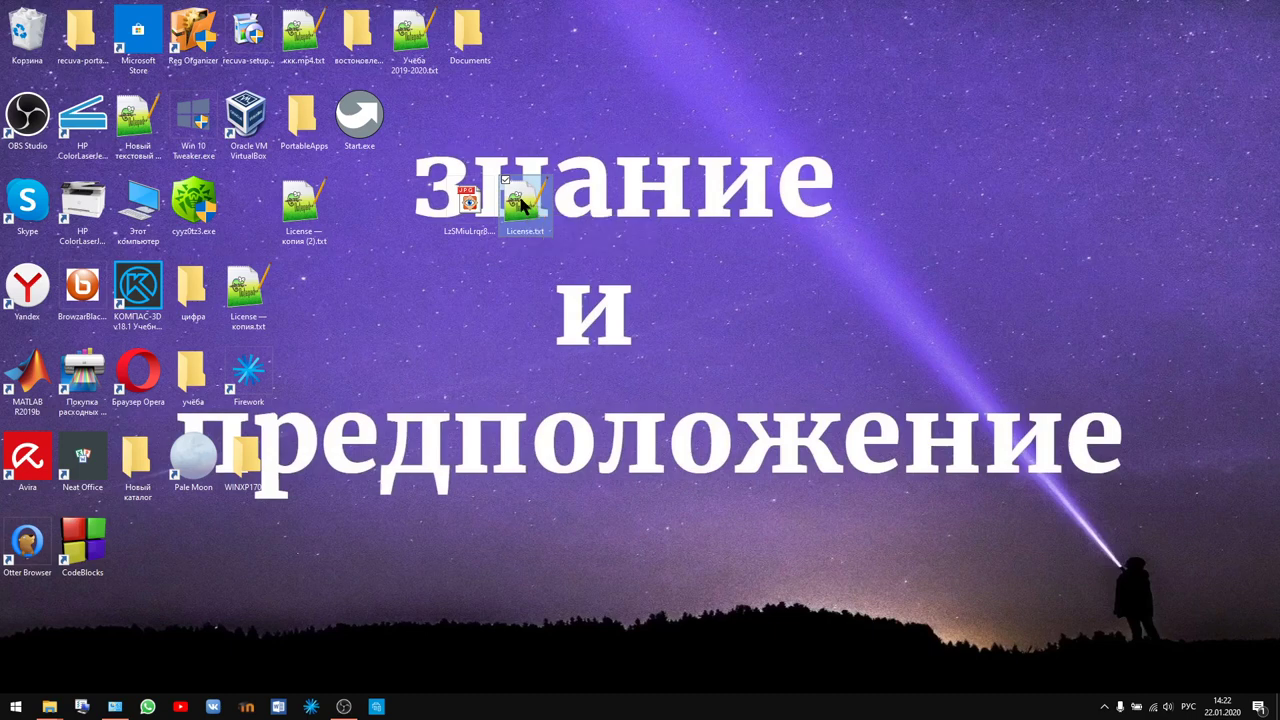
# Step: Delete License.txt from the desktop by moving it into the Recycle Bin
pyautogui.rightClick(522, 204)
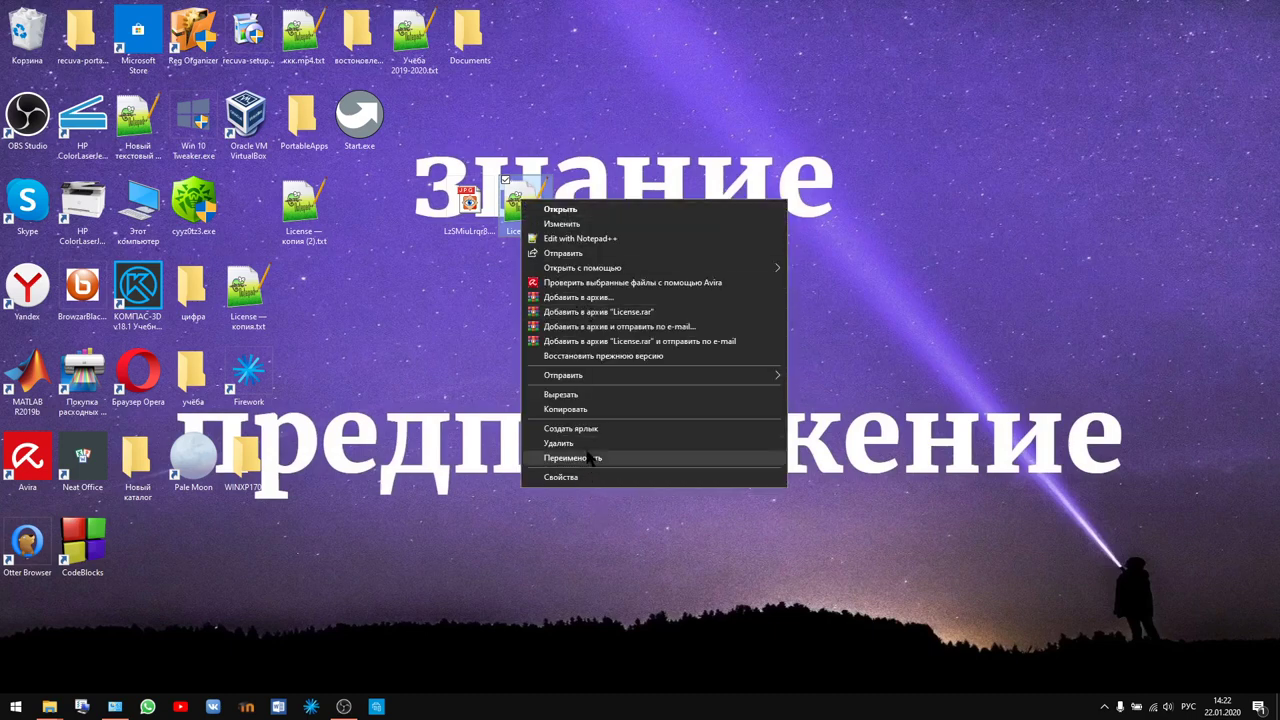
pyautogui.click(486, 362)
pyautogui.moveTo(520, 205); pyautogui.dragTo(28, 35)
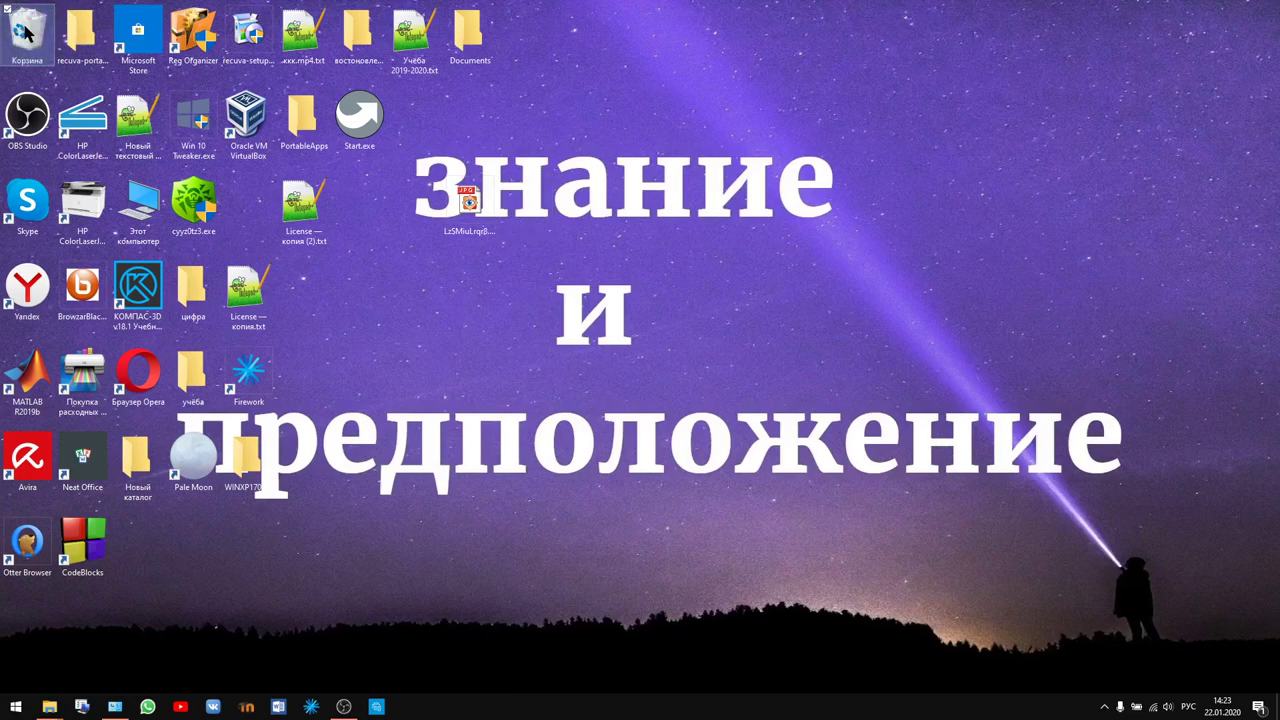
# Step: Restore License.txt from the Recycle Bin to its original location and minimize the Recycle Bin window
pyautogui.doubleClick(28, 34)
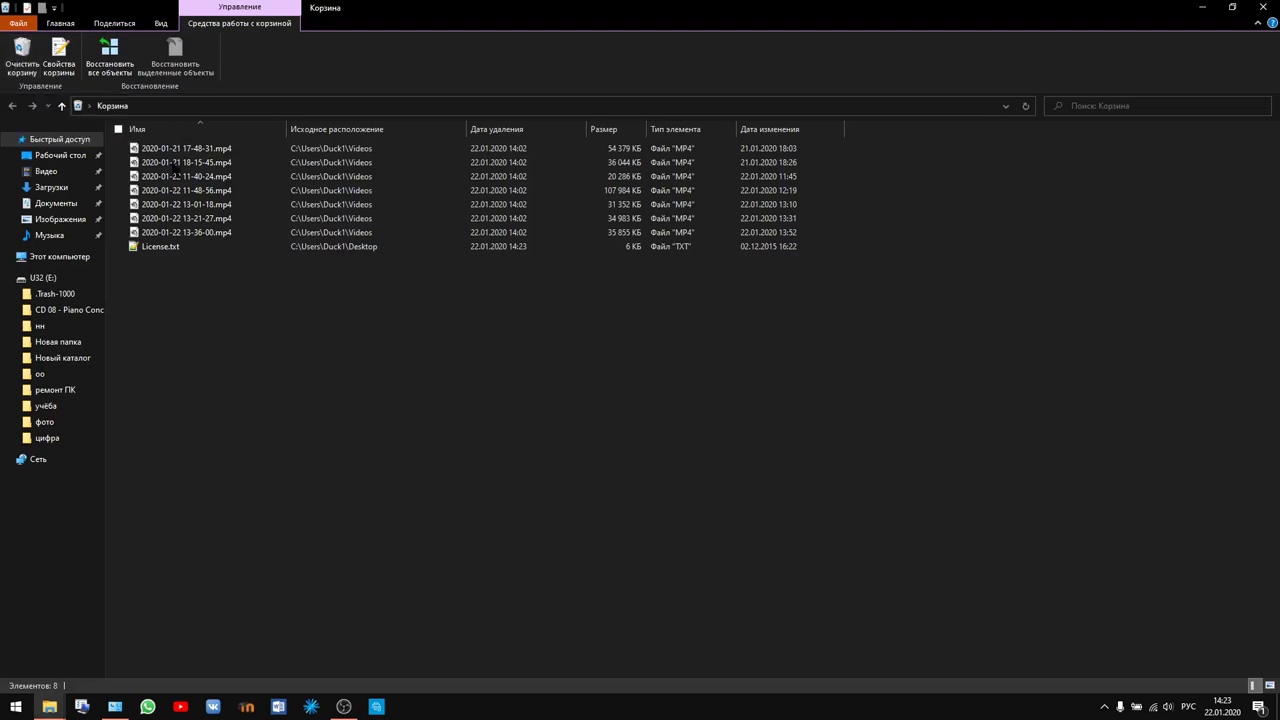
pyautogui.rightClick(208, 255)
pyautogui.click(182, 246)
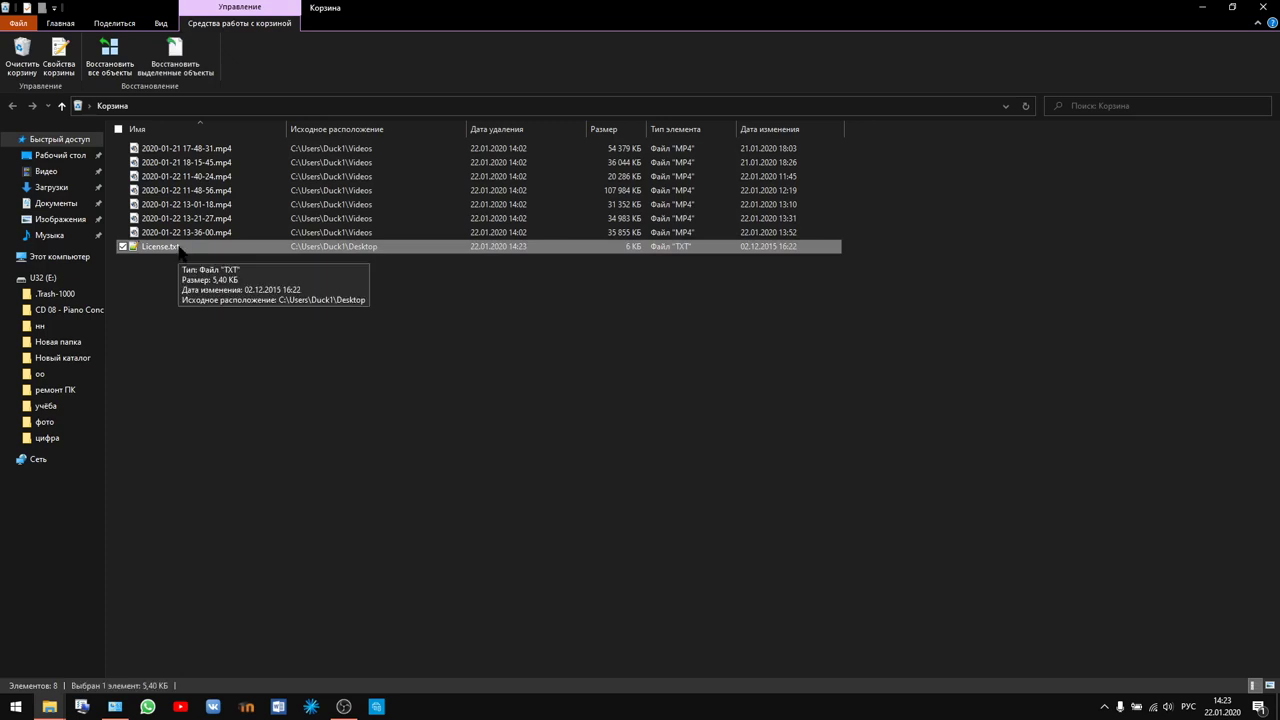
pyautogui.rightClick(181, 250)
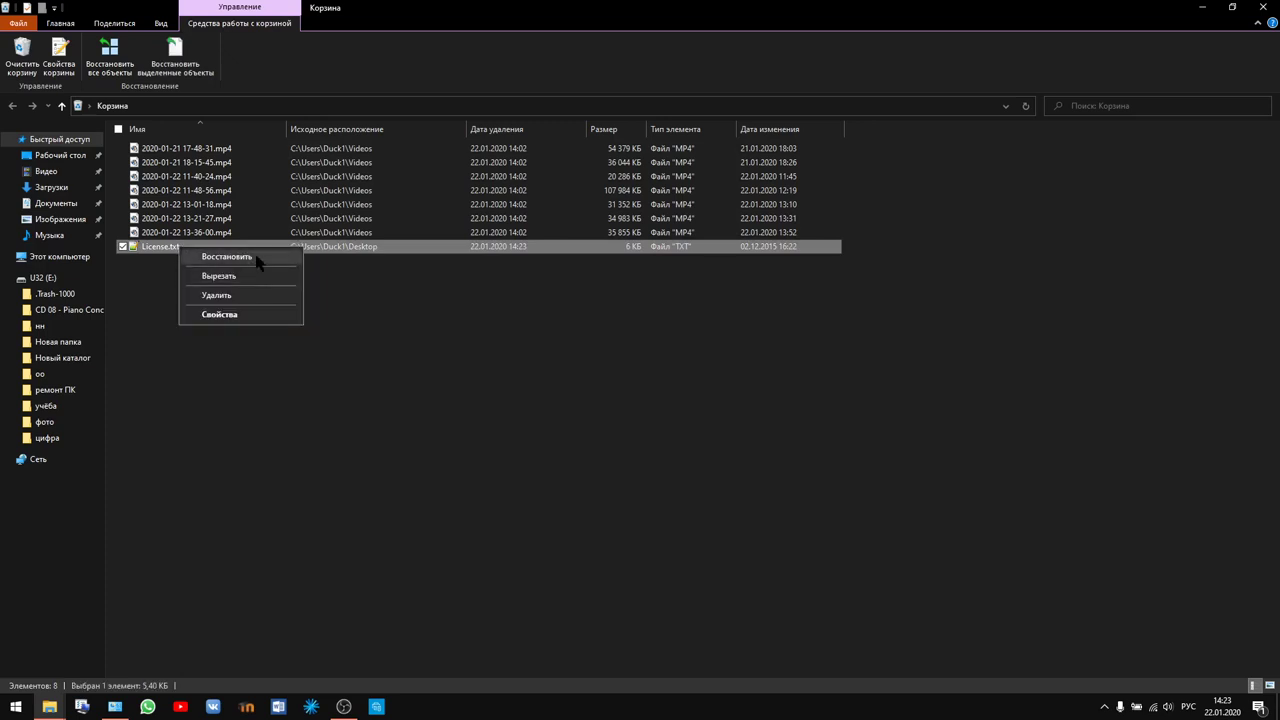
pyautogui.click(227, 257)
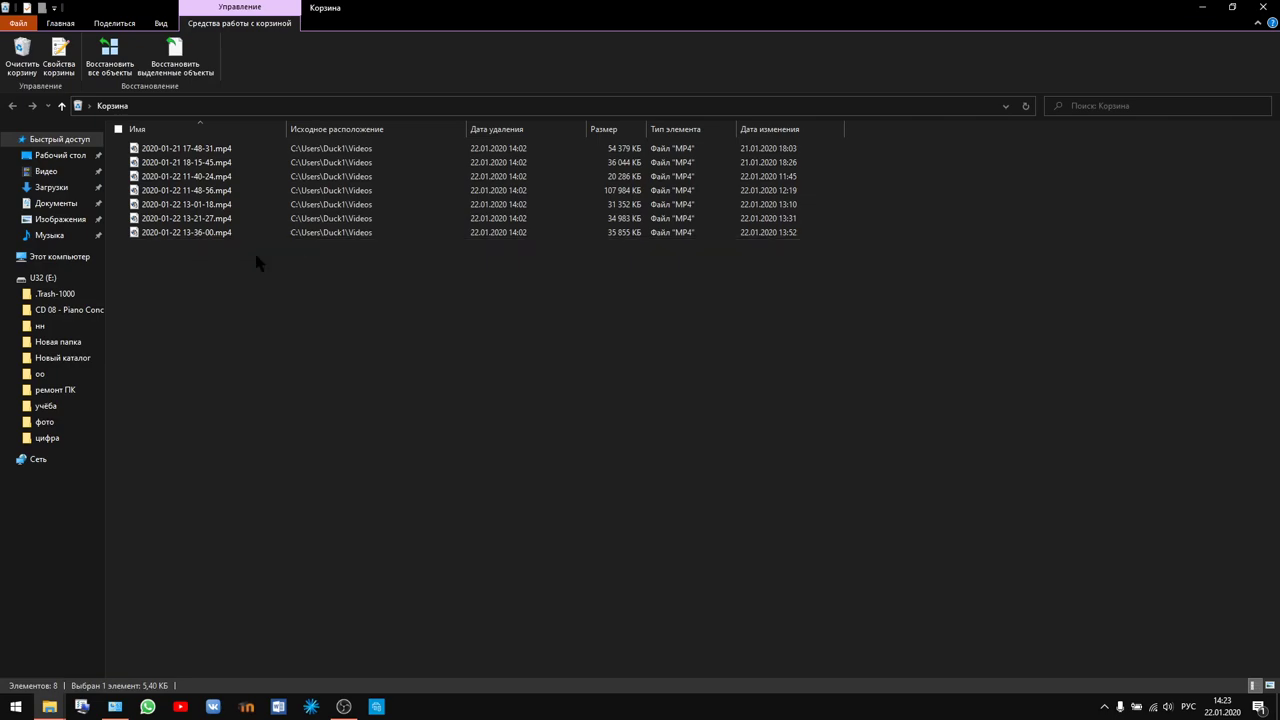
pyautogui.click(1203, 7)
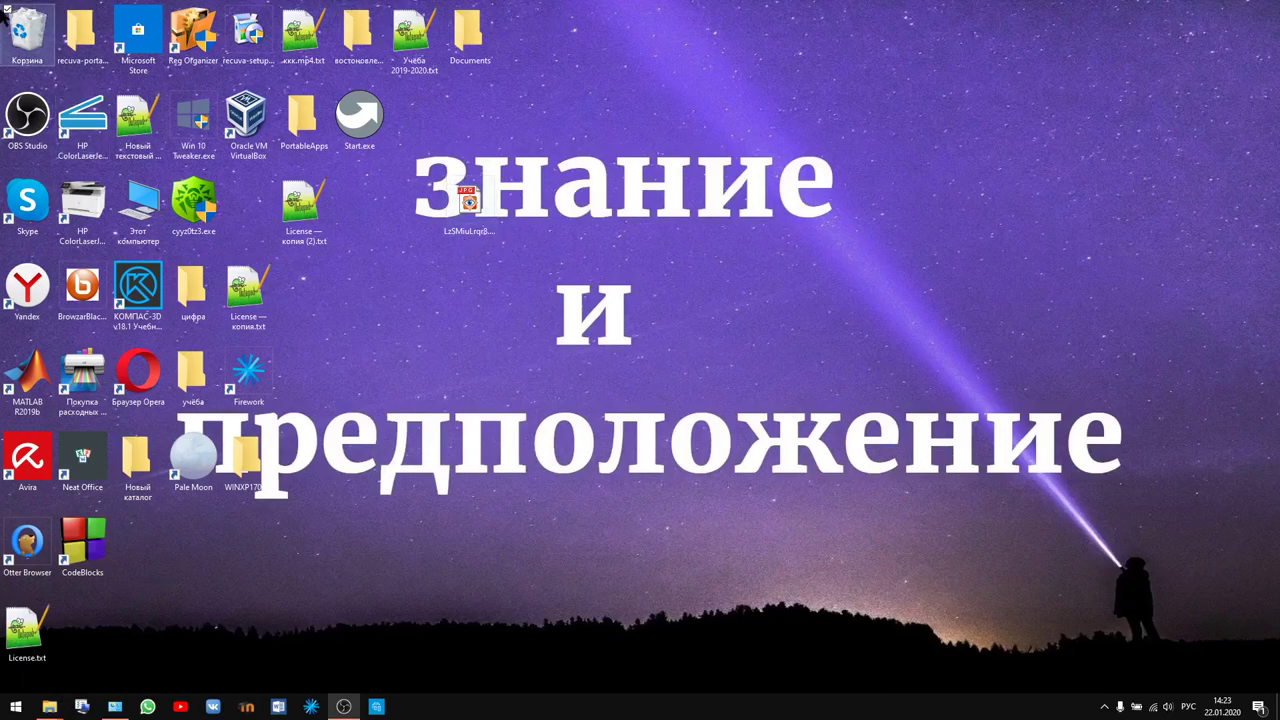
# Step: Empty the Recycle Bin permanently and close its window
pyautogui.doubleClick(28, 25)
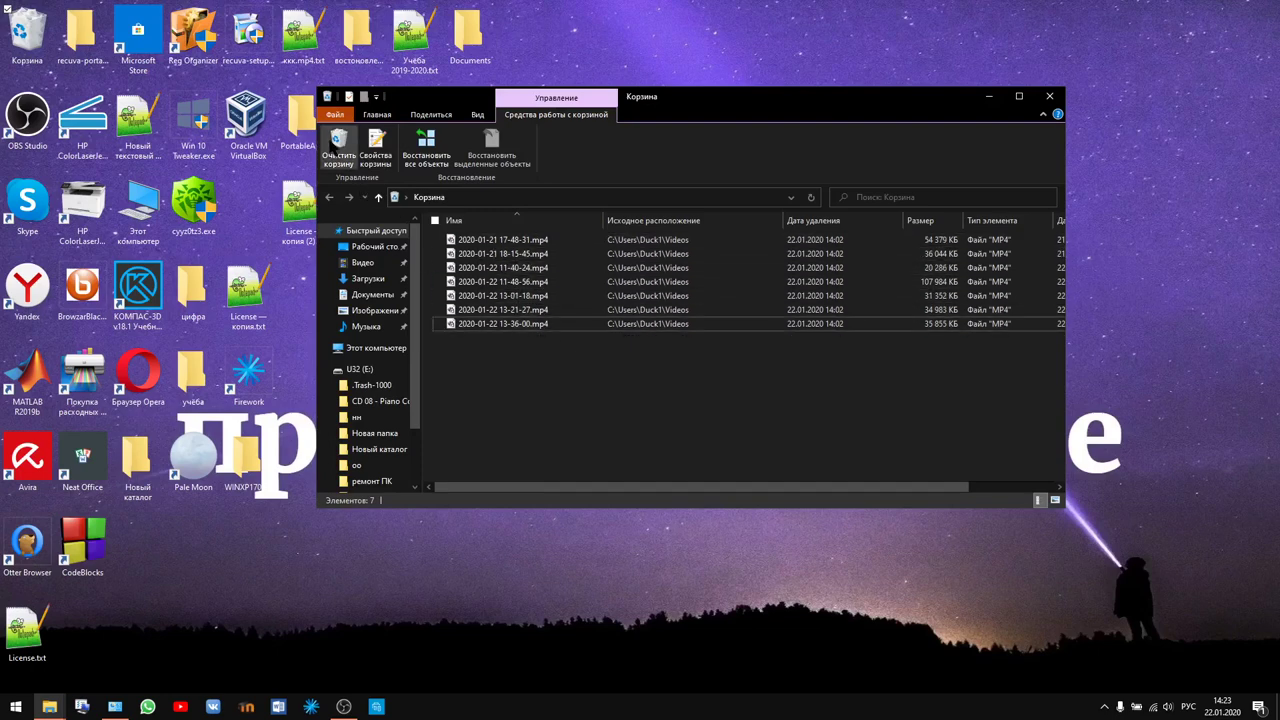
pyautogui.click(340, 143)
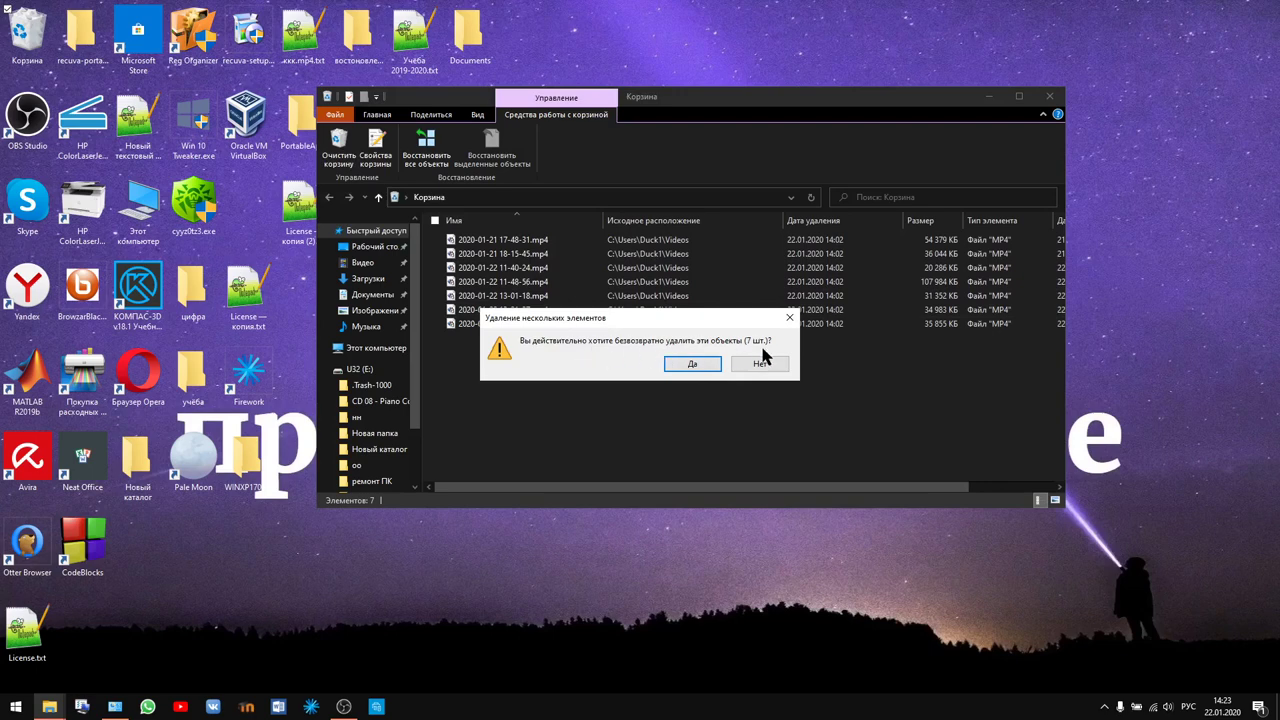
pyautogui.click(690, 364)
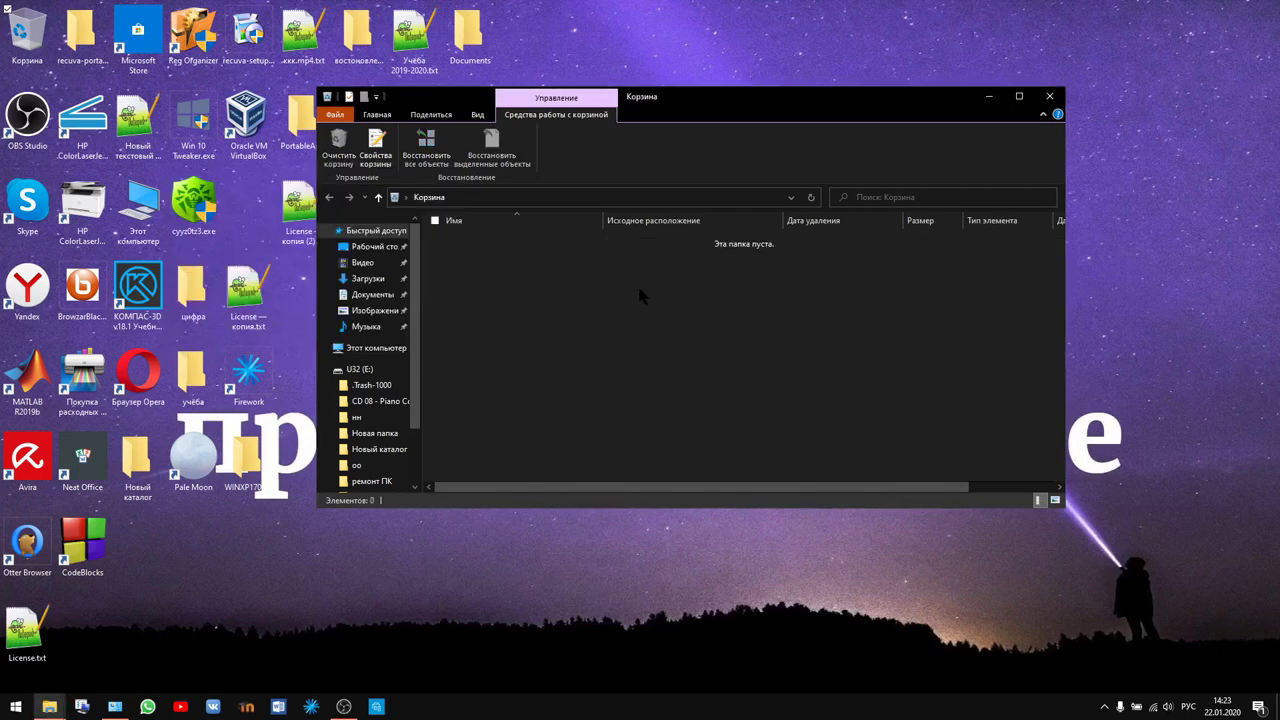
pyautogui.click(1050, 95)
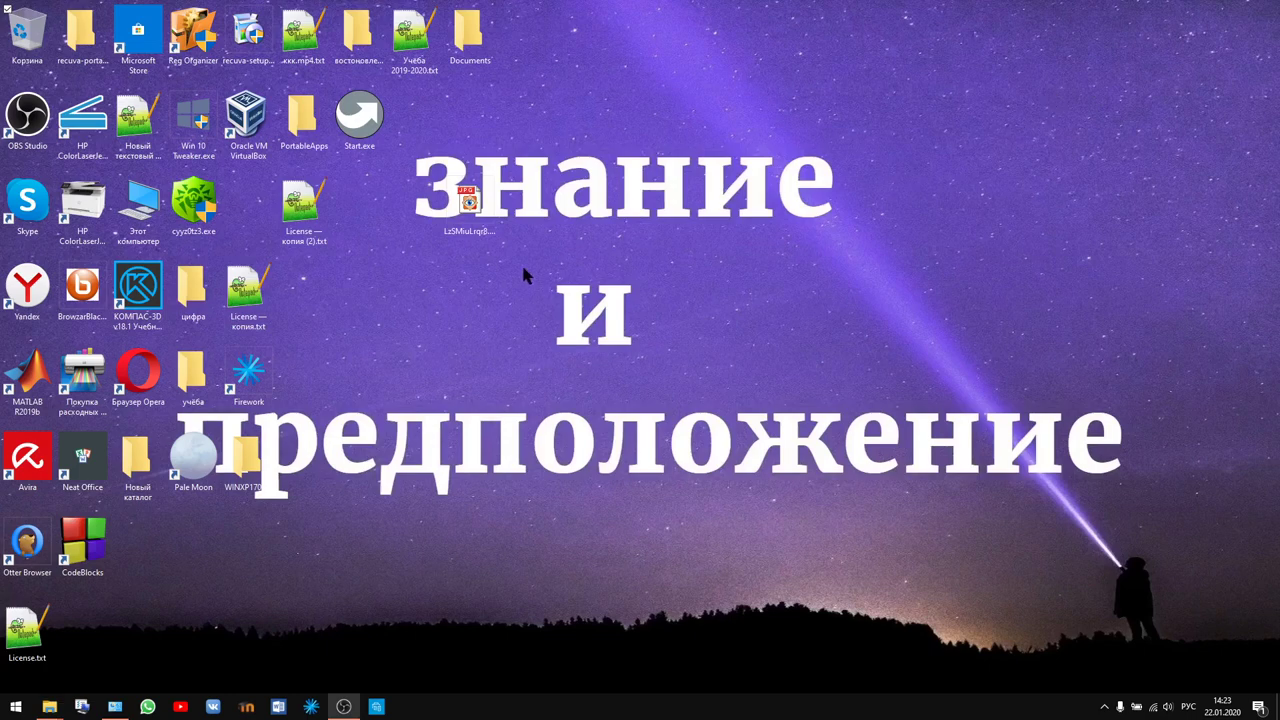
# Step: Reposition LzSMiuLrqr8.jpg directly below the Documents folder, then cut it and paste it into that folder
pyautogui.moveTo(468, 202); pyautogui.dragTo(462, 122)
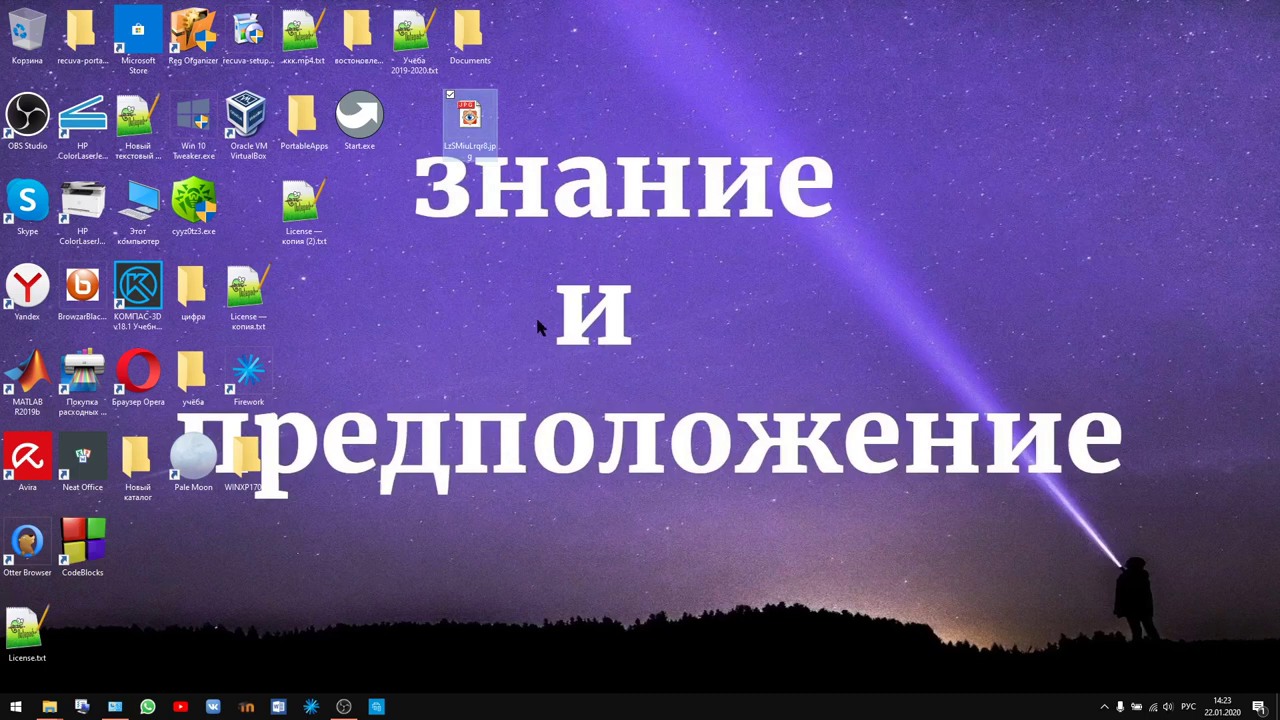
pyautogui.rightClick(470, 120)
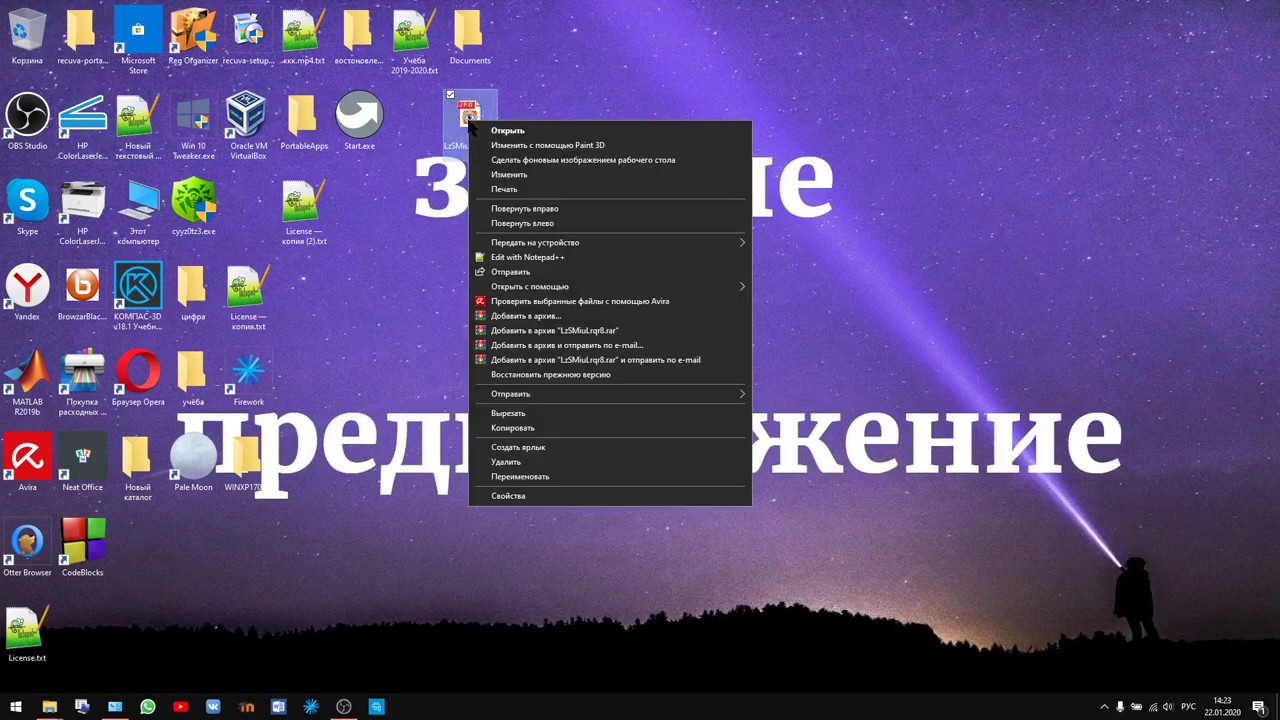
pyautogui.click(519, 415)
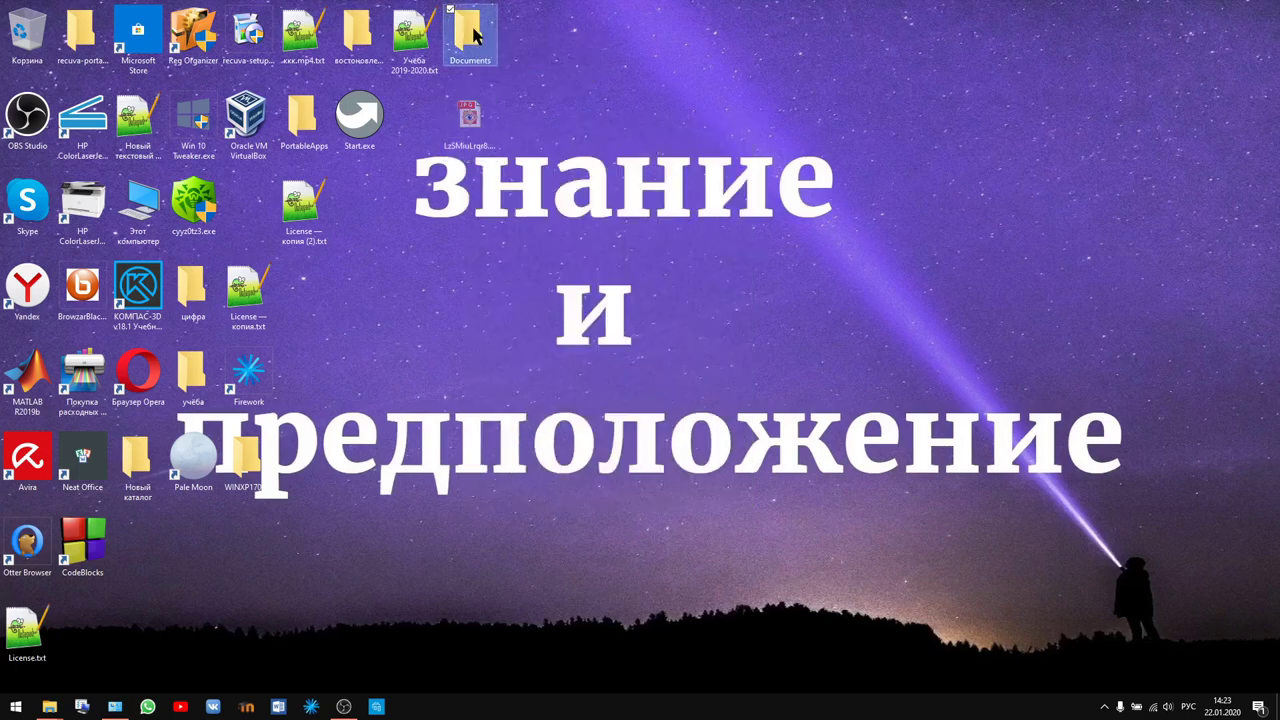
pyautogui.doubleClick(470, 33)
pyautogui.hotkey('ctrl', 'v')
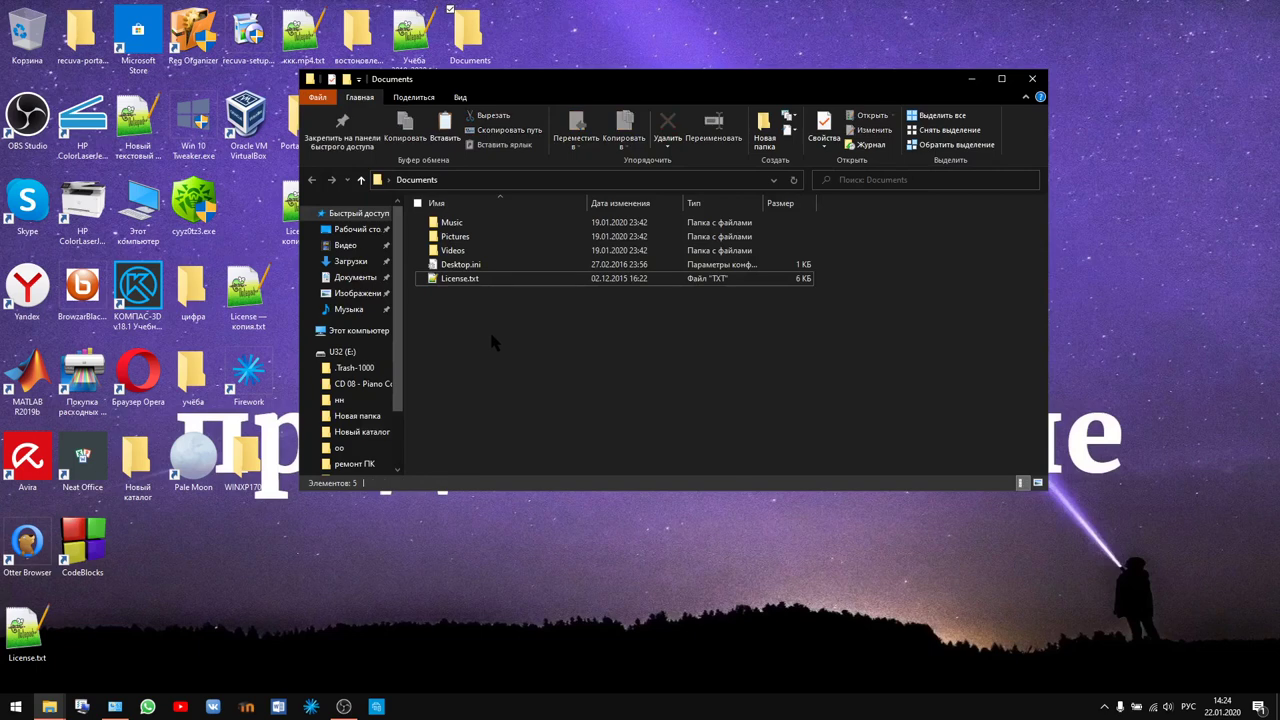
pyautogui.hotkey('ctrl', 'v')
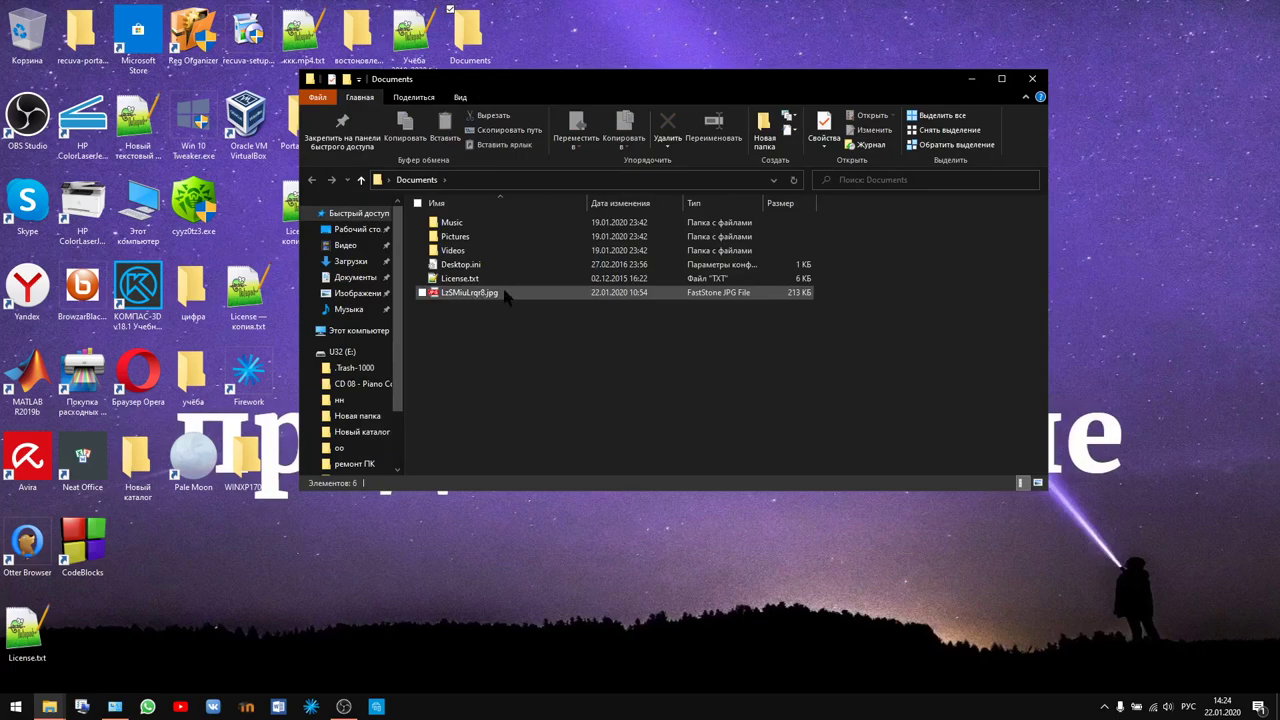
# Step: View LzSMiuLrqr8.jpg from the Documents folder full screen in FastStone Image Viewer and close the viewer
pyautogui.click(507, 294)
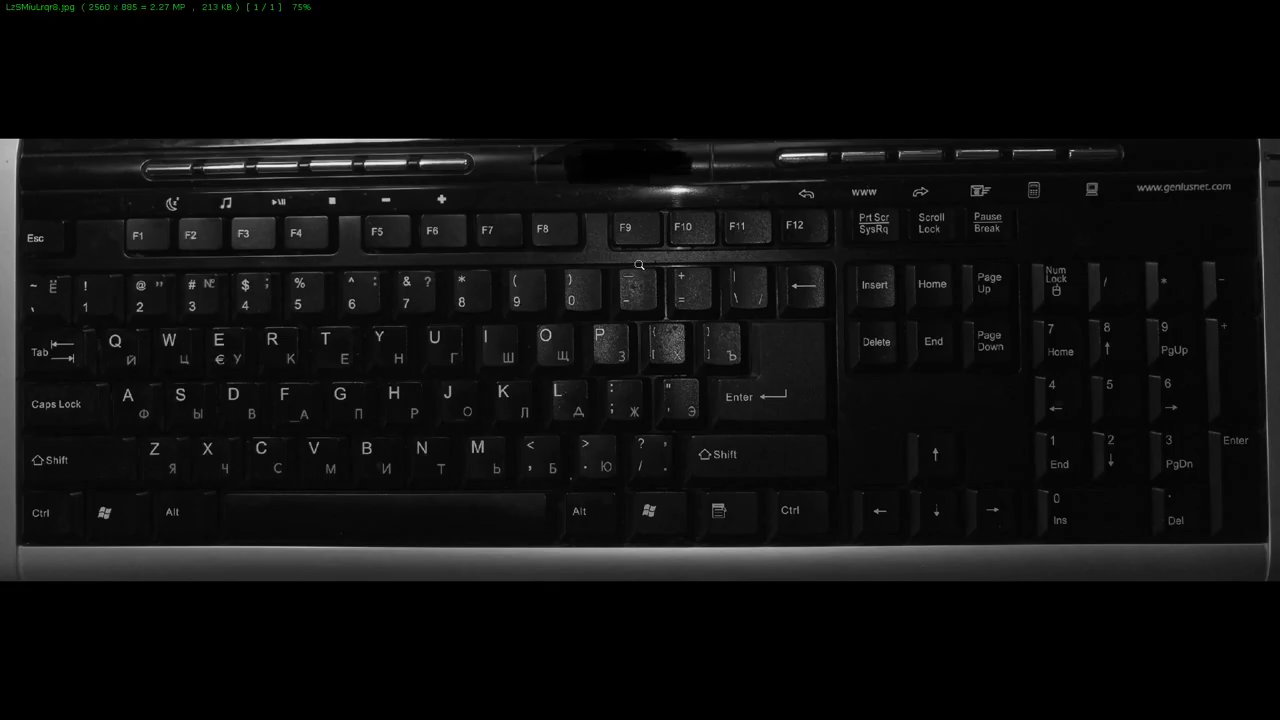
pyautogui.press('Escape')
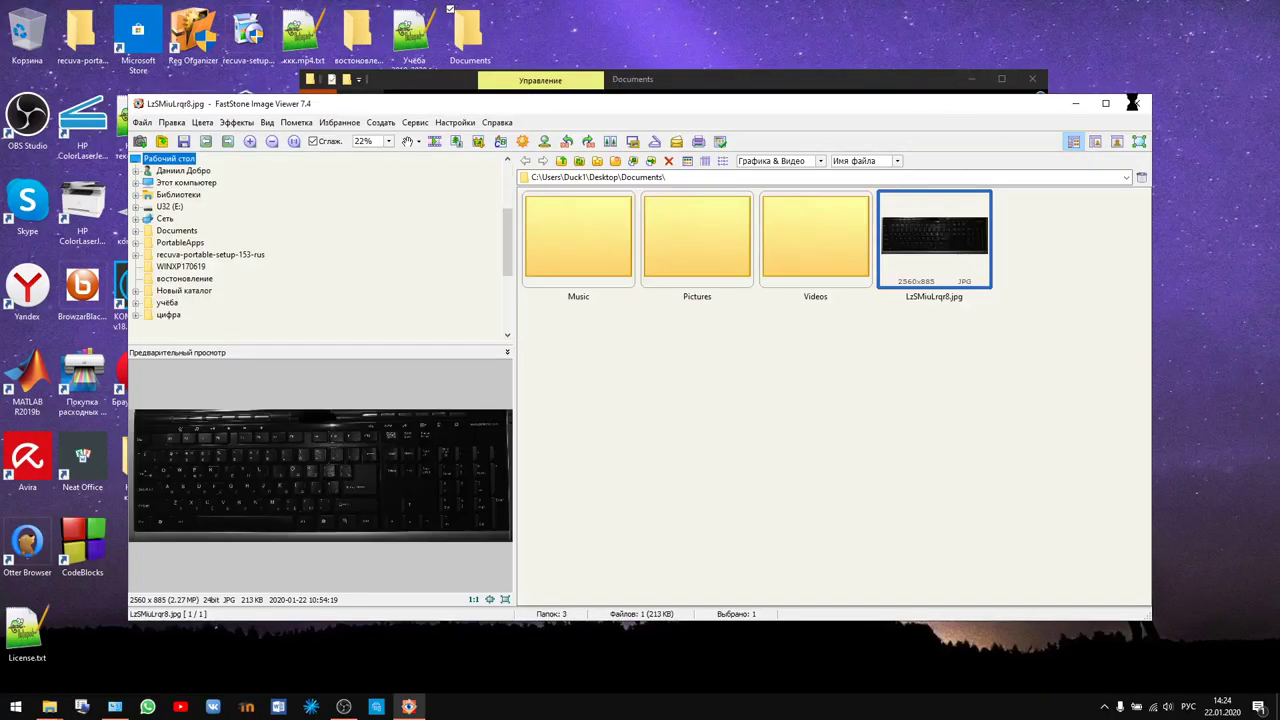
pyautogui.click(1135, 103)
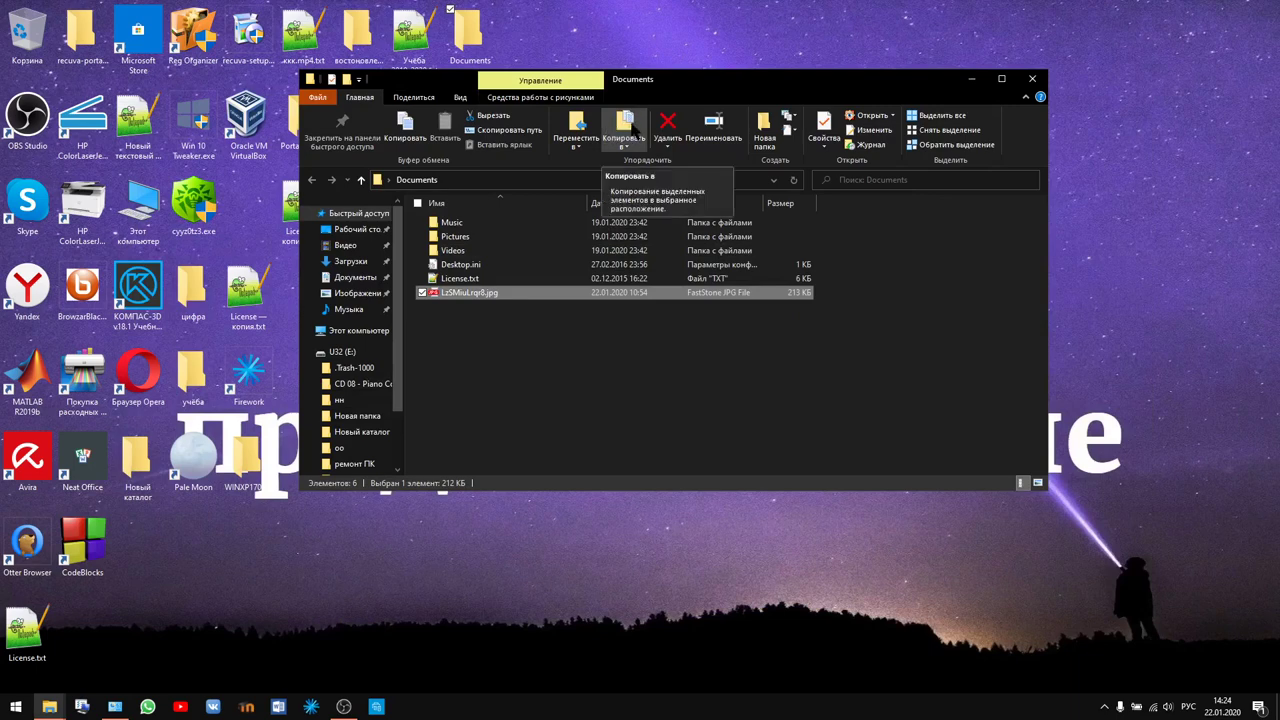
# Step: Copy LzSMiuLrqr8.jpg from the Documents folder to the desktop with the Copy to command and minimize the folder window
pyautogui.click(632, 131)
pyautogui.click(629, 124)
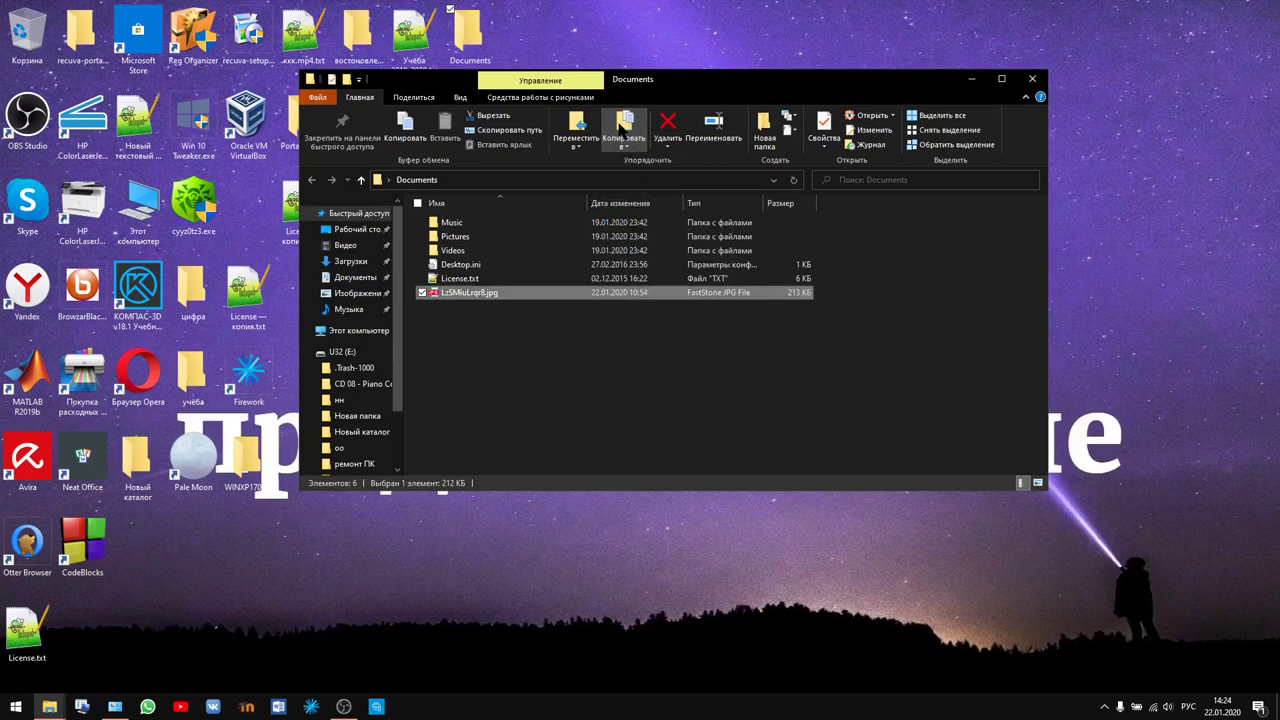
pyautogui.click(596, 532)
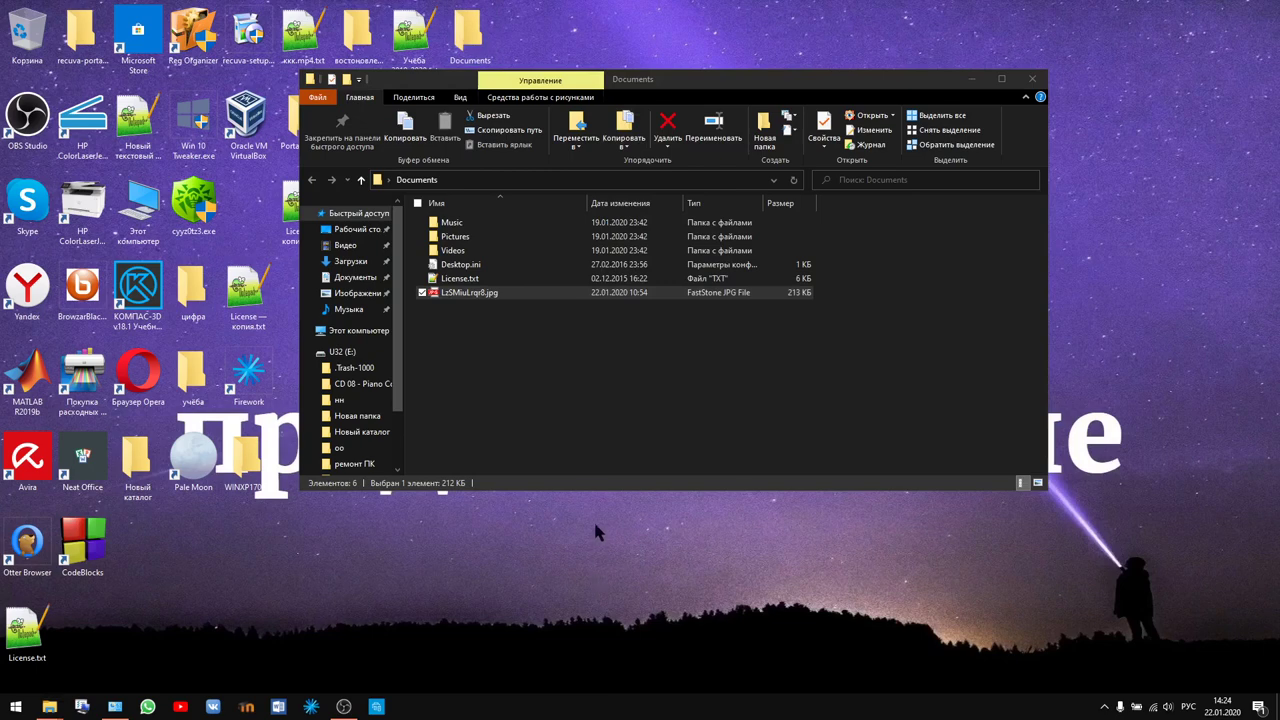
pyautogui.click(971, 79)
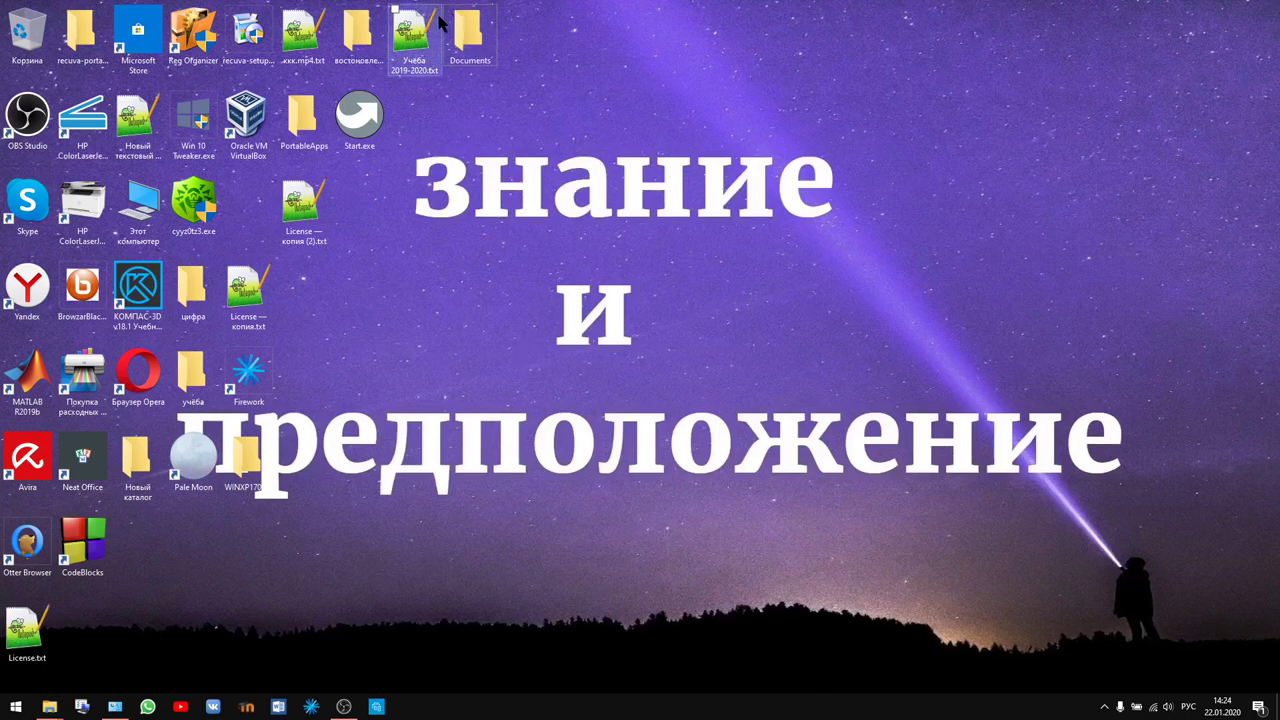
pyautogui.doubleClick(470, 33)
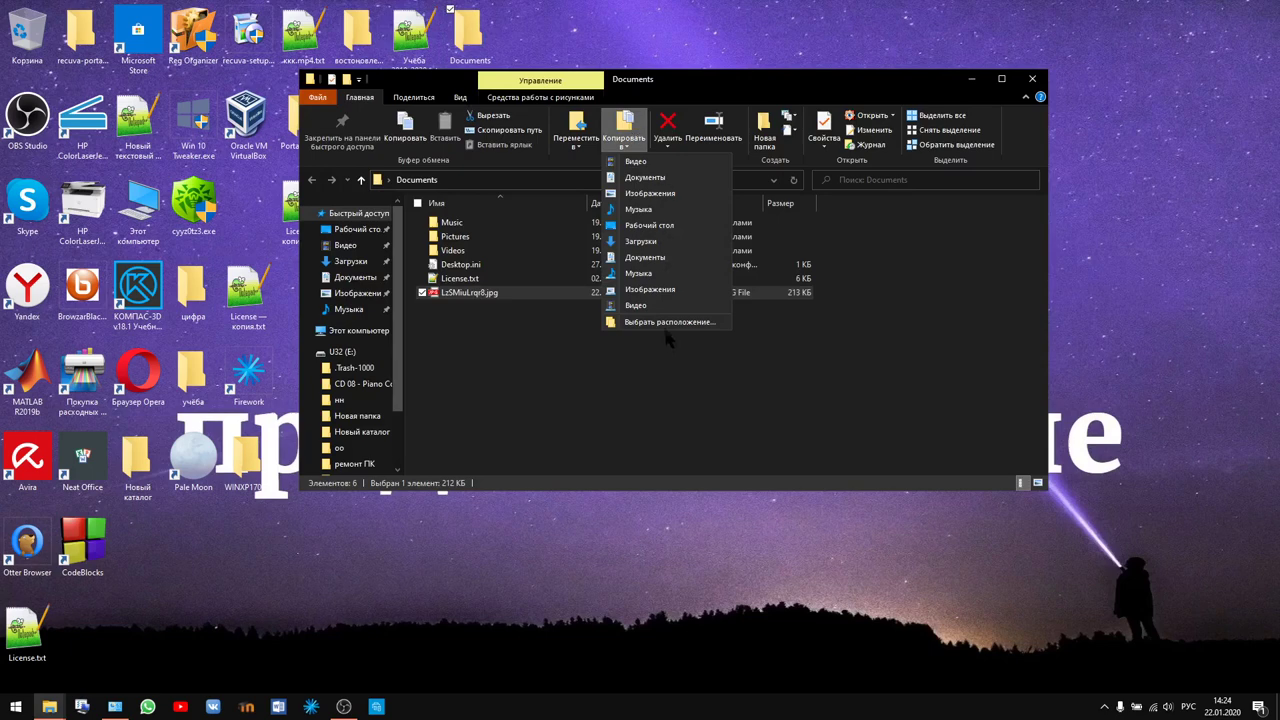
pyautogui.click(650, 226)
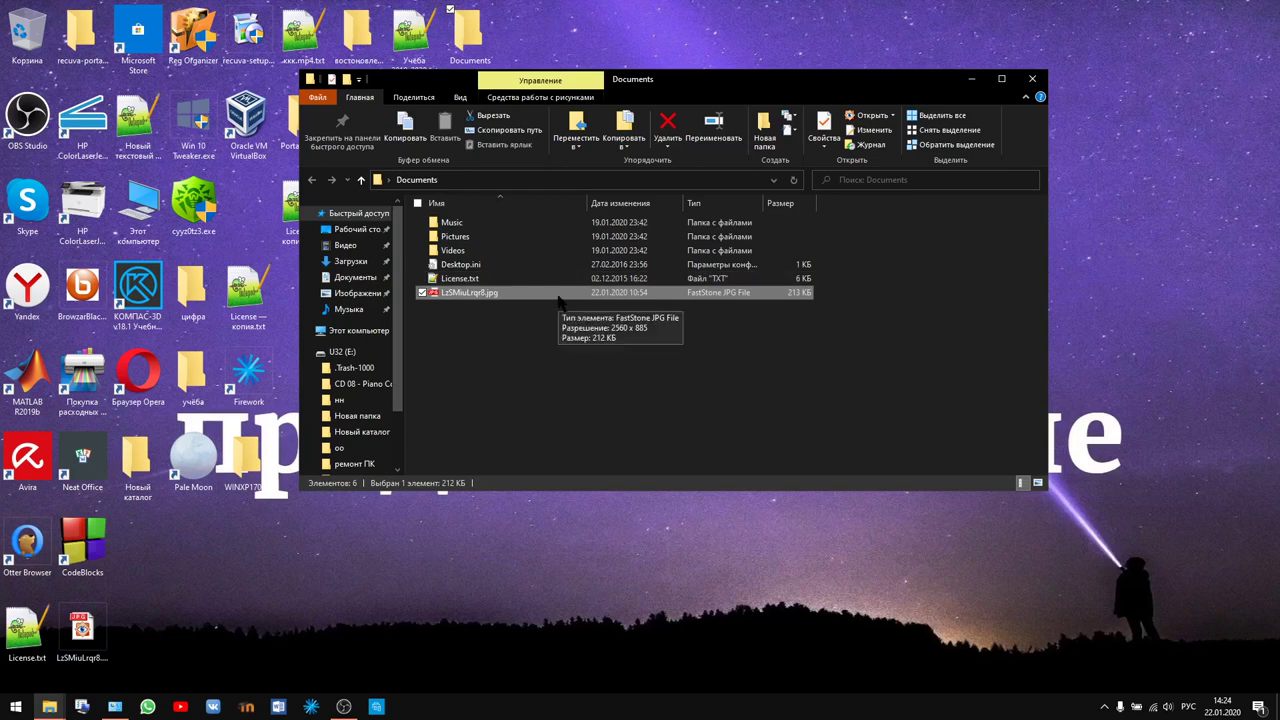
pyautogui.click(398, 568)
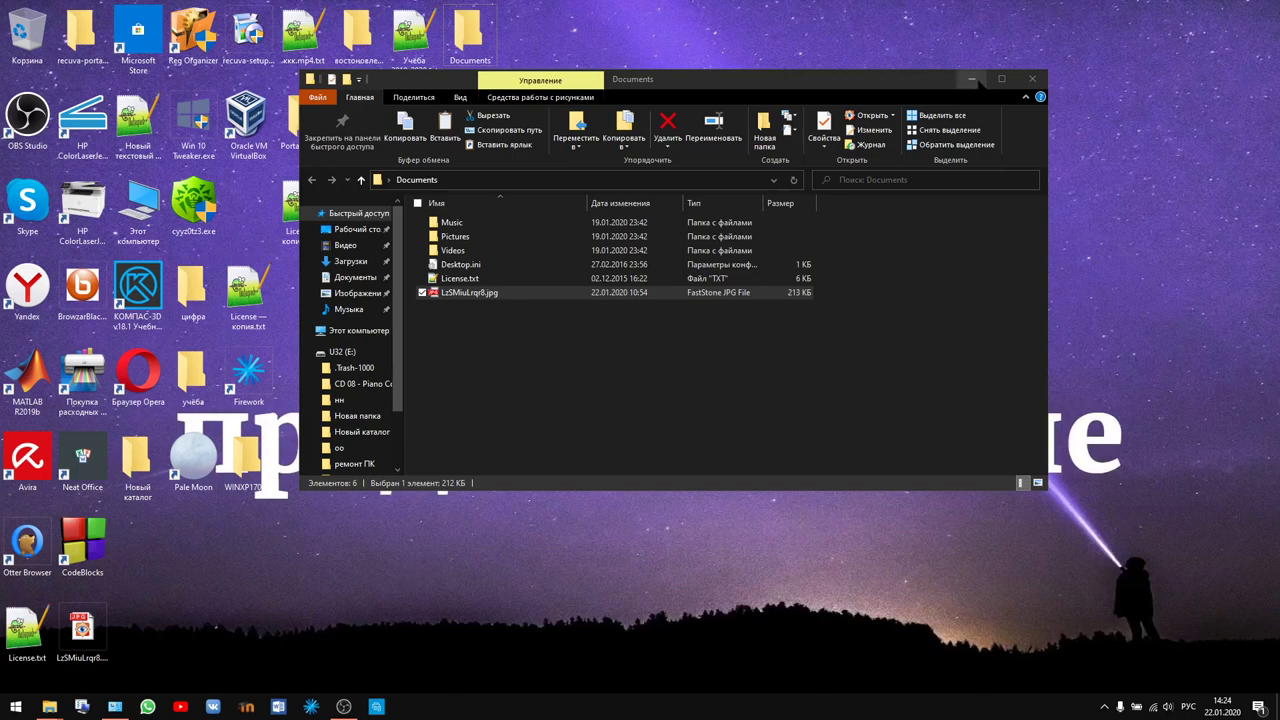
pyautogui.click(971, 78)
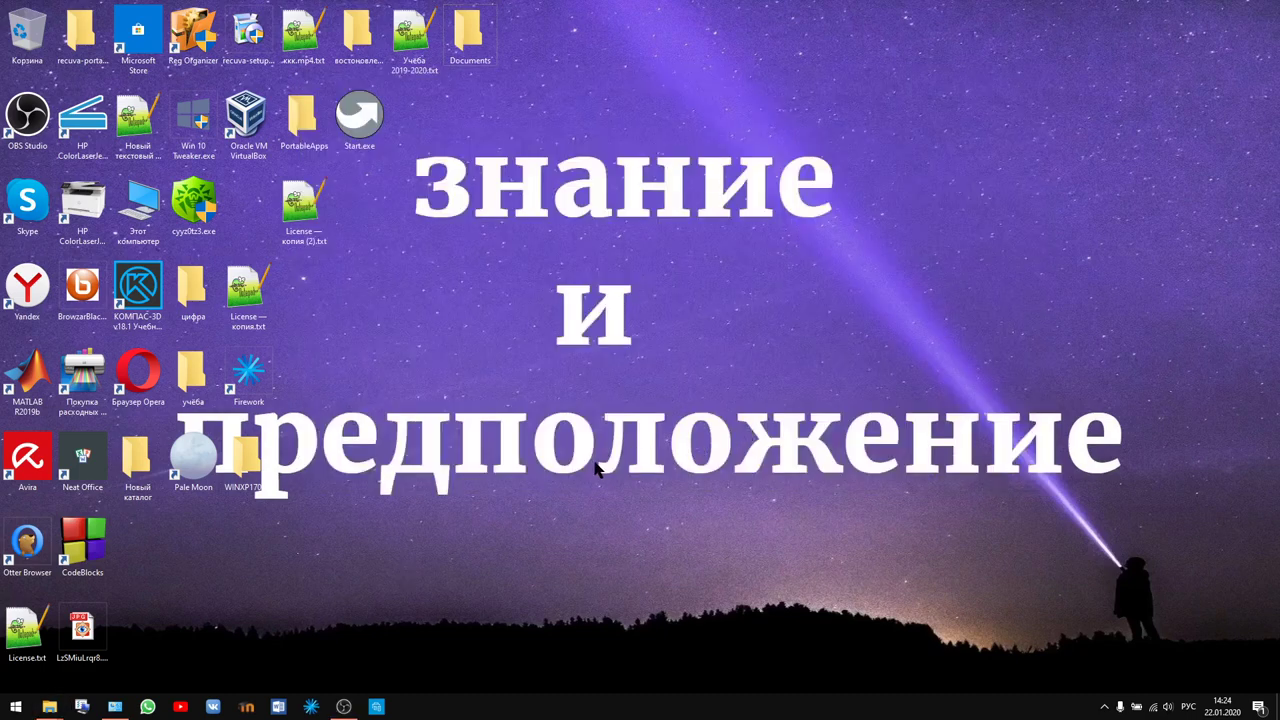
# Step: Paste LzSMiuLrqr8.jpg onto the desktop again, look at the file comparison without applying it, and replace the existing file
pyautogui.hotkey('ctrl', 'v')
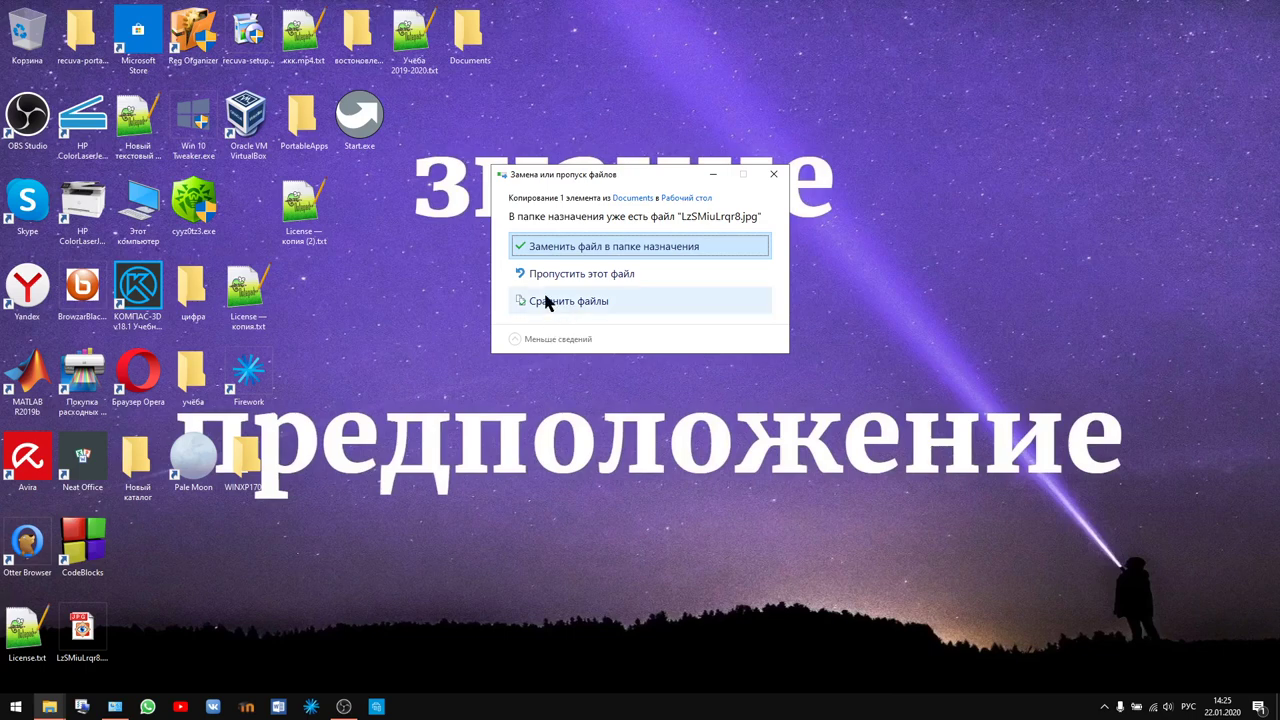
pyautogui.click(583, 304)
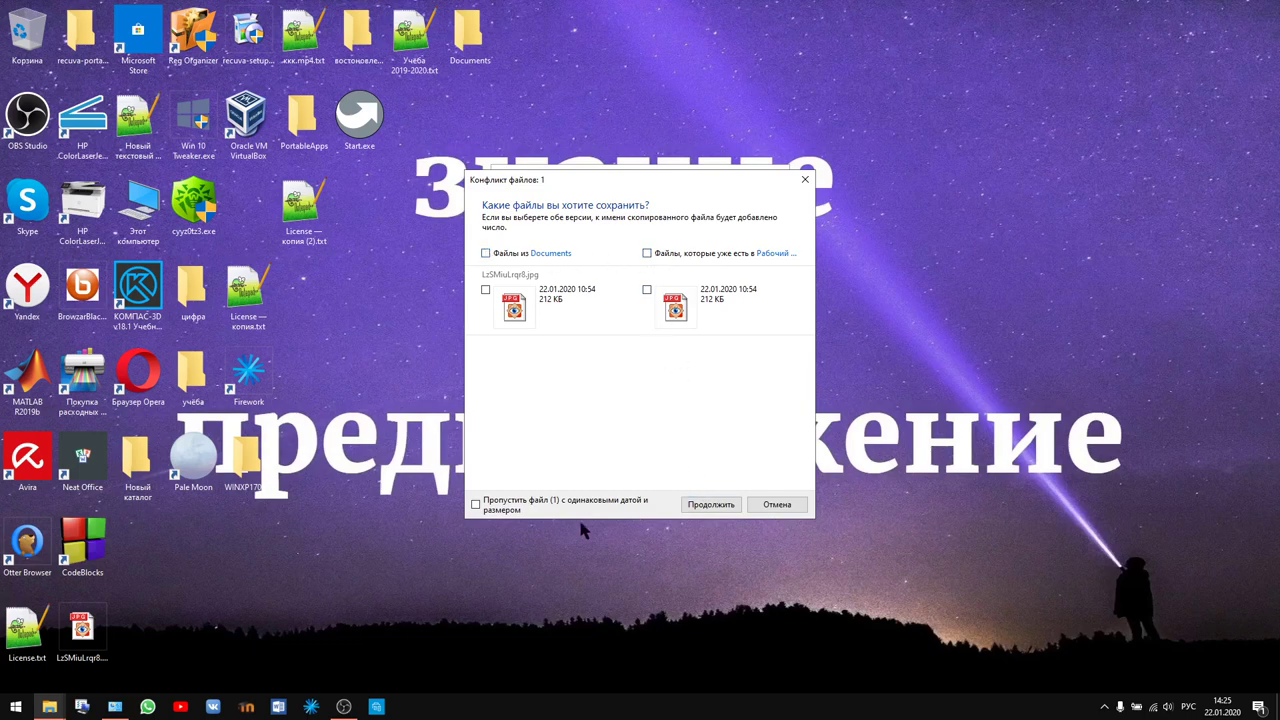
pyautogui.click(477, 505)
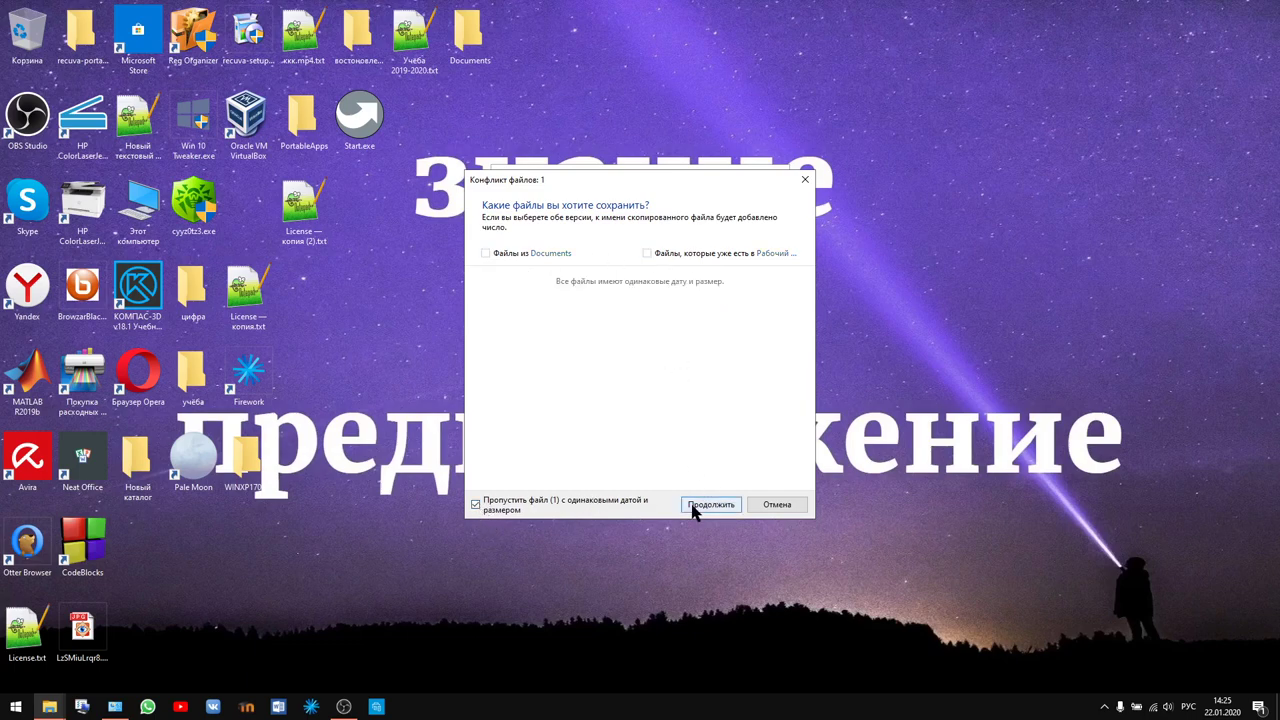
pyautogui.click(476, 505)
pyautogui.click(776, 504)
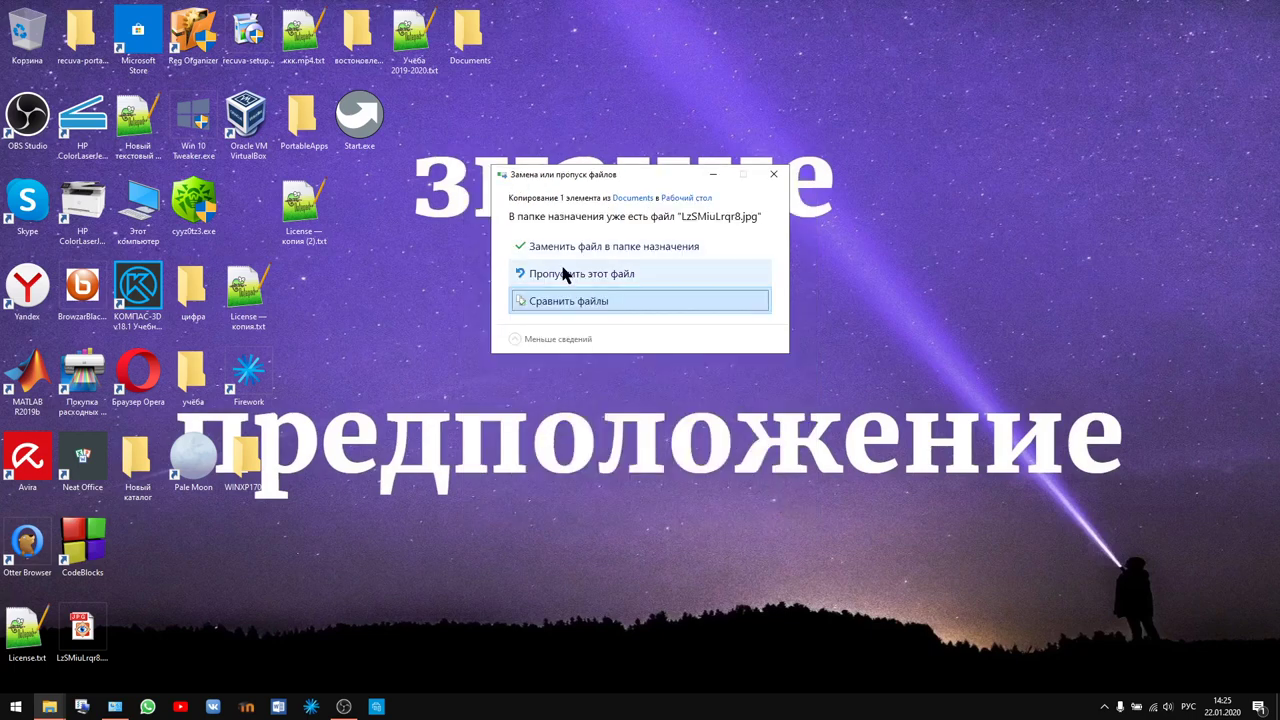
pyautogui.click(584, 240)
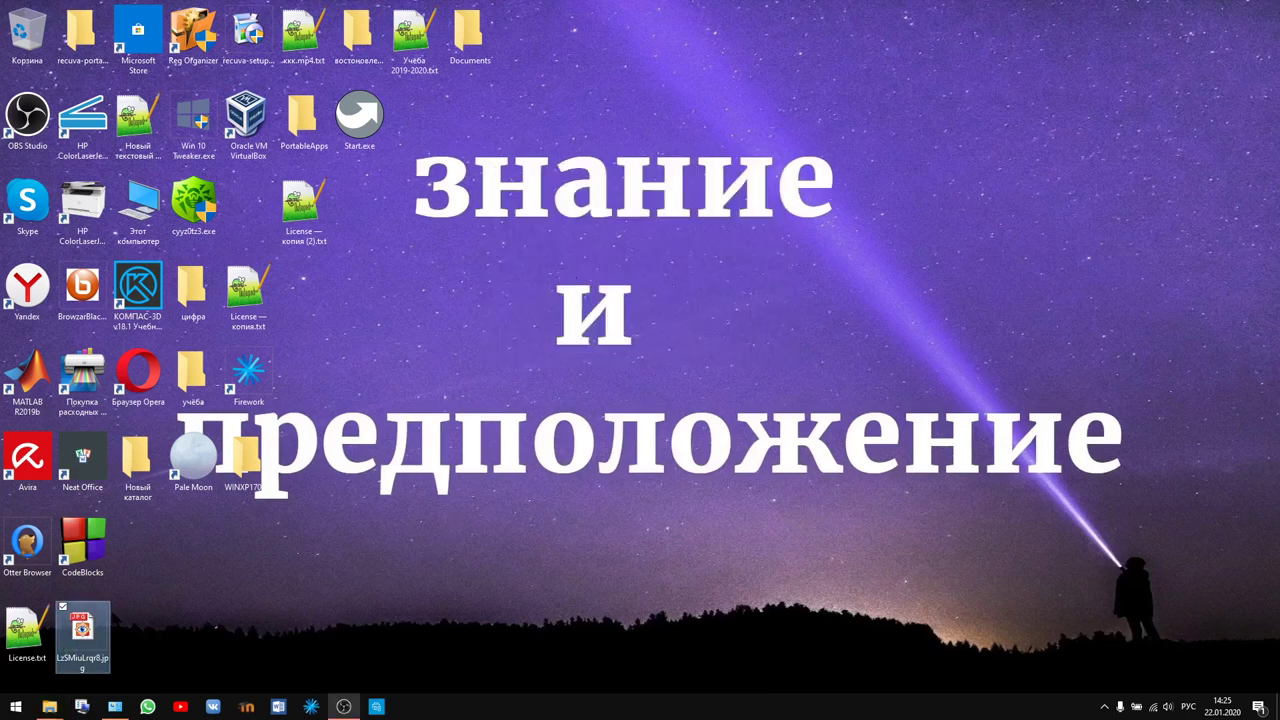
# Step: Create two duplicates of LzSMiuLrqr8.jpg on the desktop by copying the file and pasting it twice
pyautogui.rightClick(86, 636)
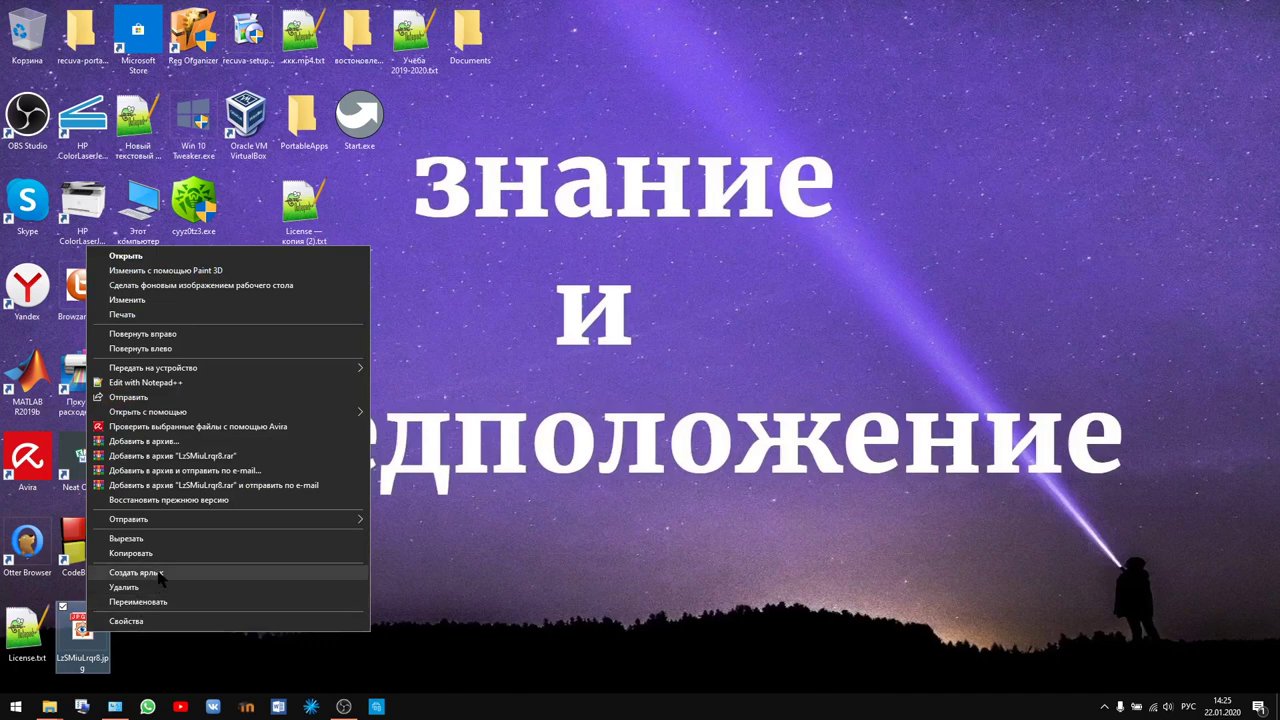
pyautogui.click(185, 555)
pyautogui.click(265, 620)
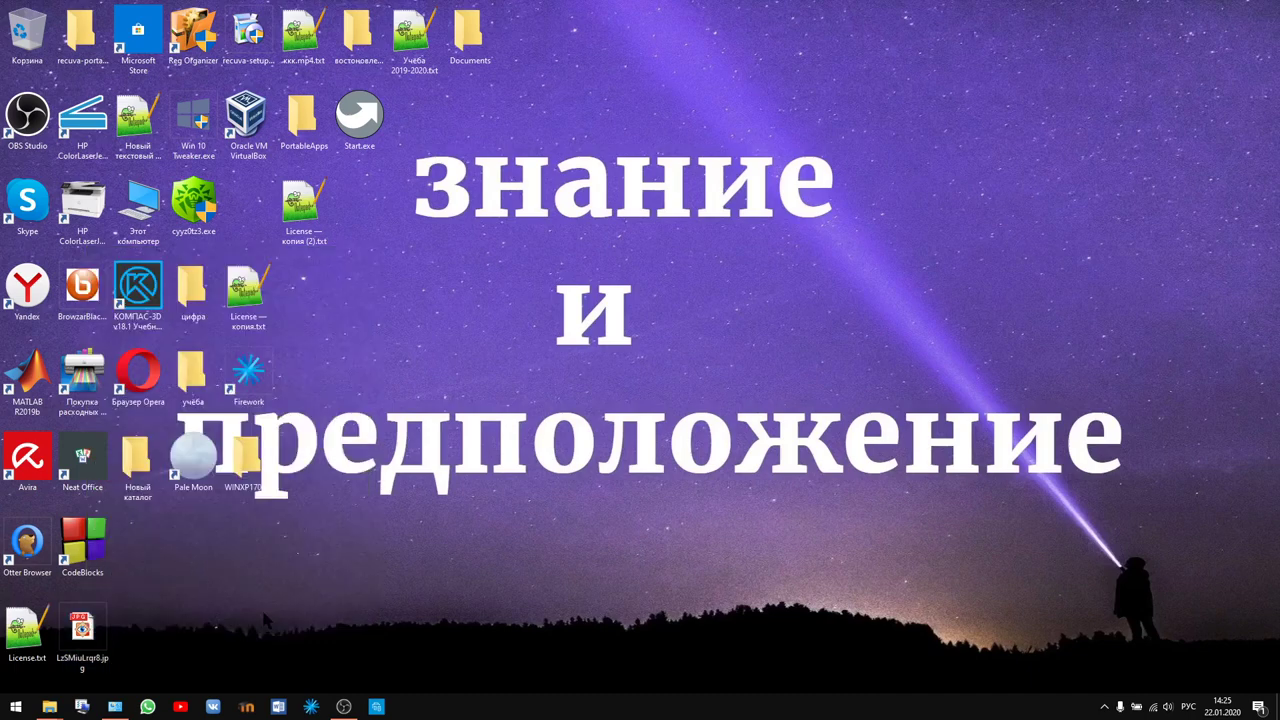
pyautogui.hotkey('ctrl', 'v')
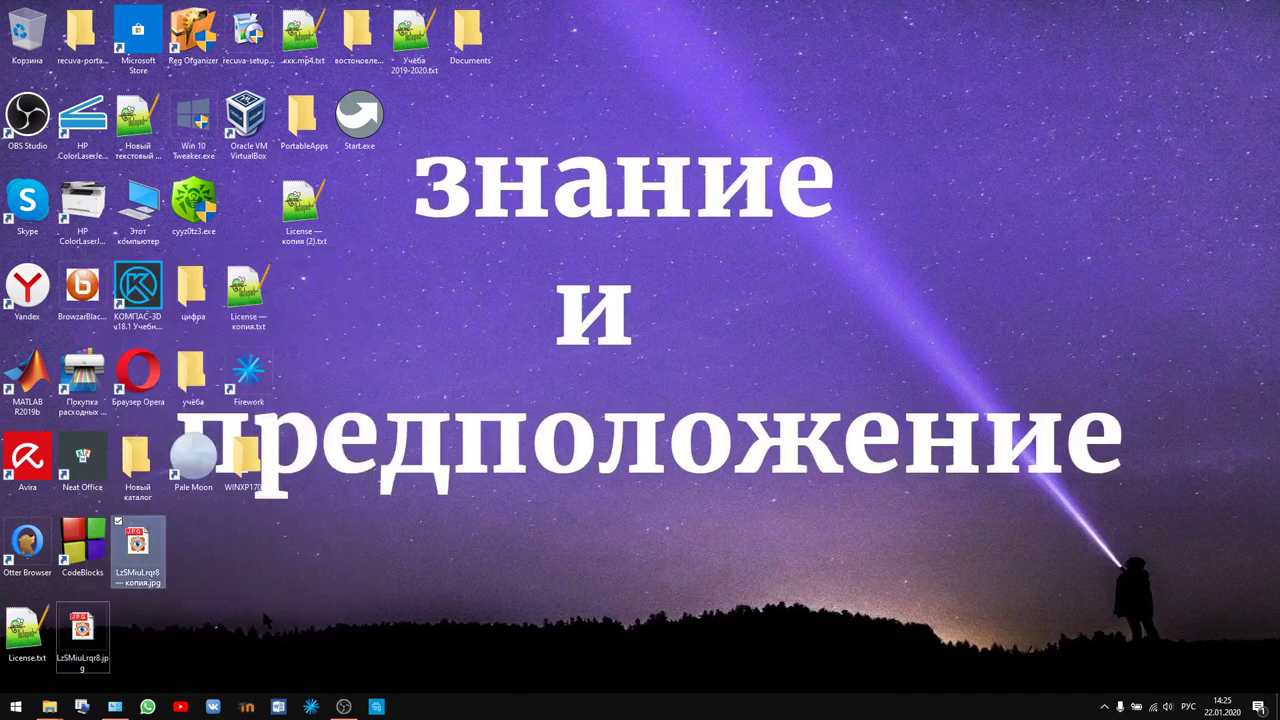
pyautogui.hotkey('ctrl', 'v')
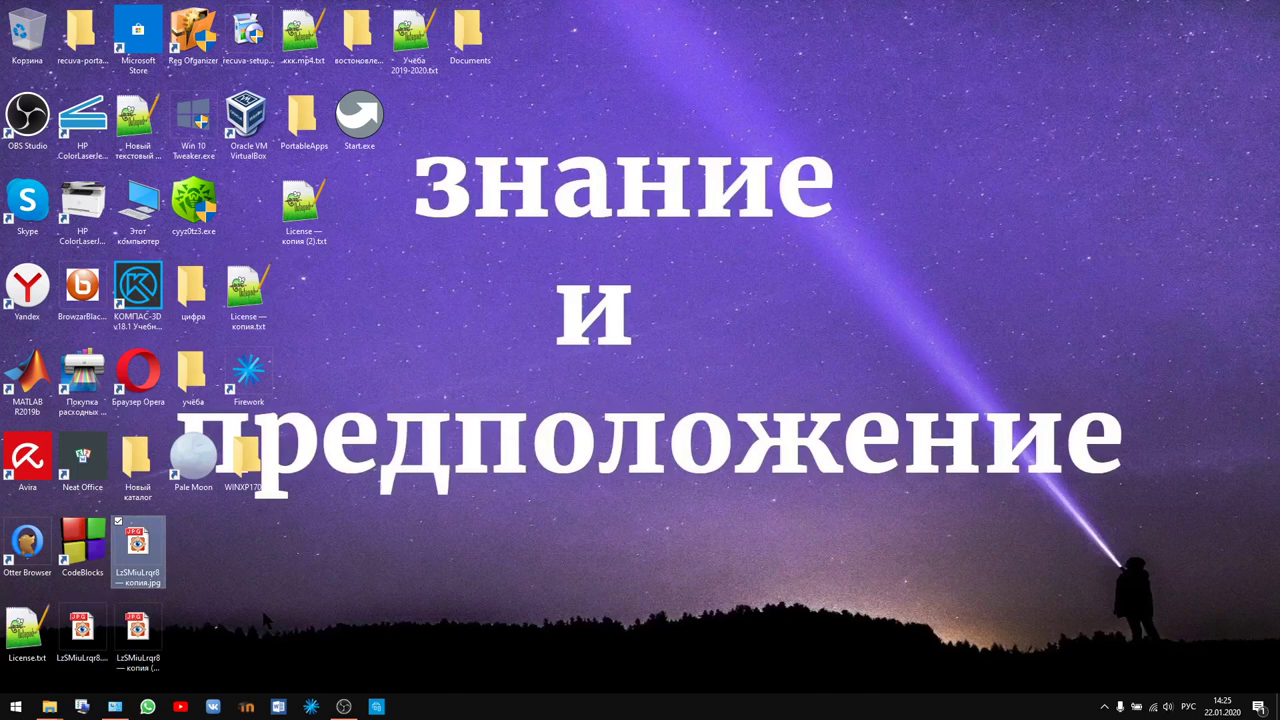
# Step: Move the three copies of LzSMiuLrqr8.jpg on the desktop to the free spots beside the Start.exe and Documents icons
pyautogui.moveTo(160, 622); pyautogui.dragTo(760, 290)
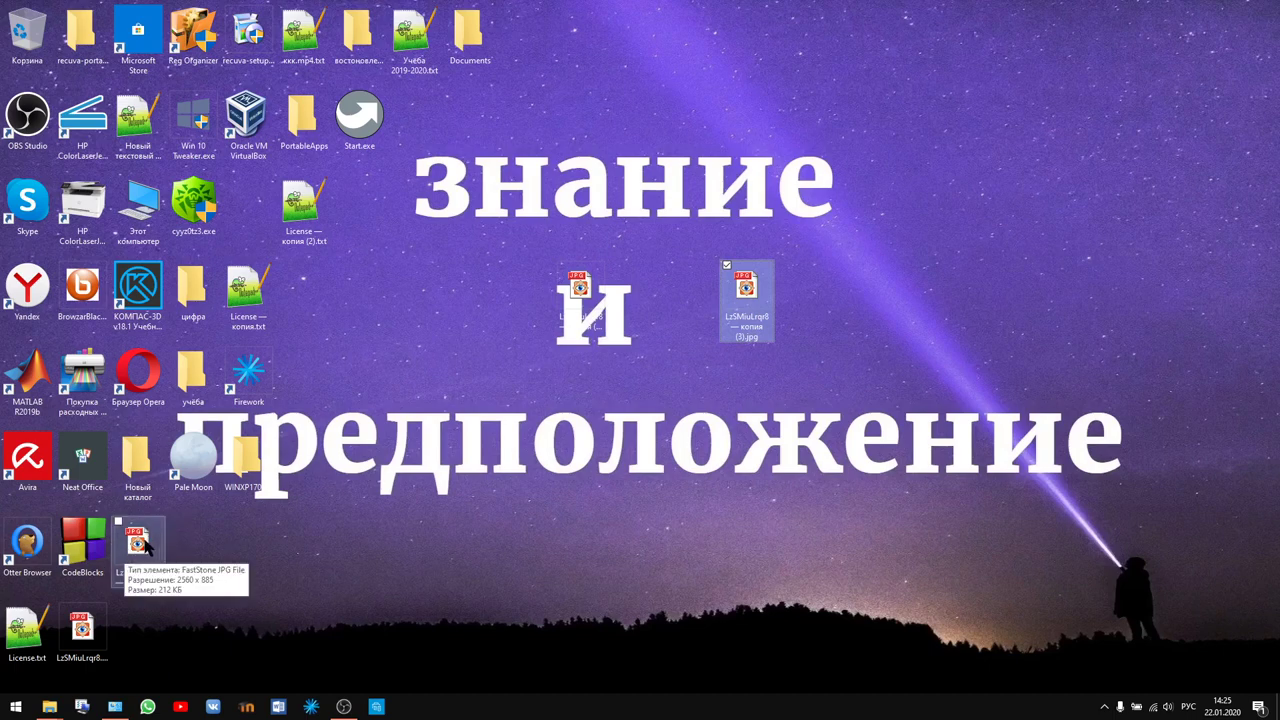
pyautogui.moveTo(145, 545); pyautogui.dragTo(680, 286)
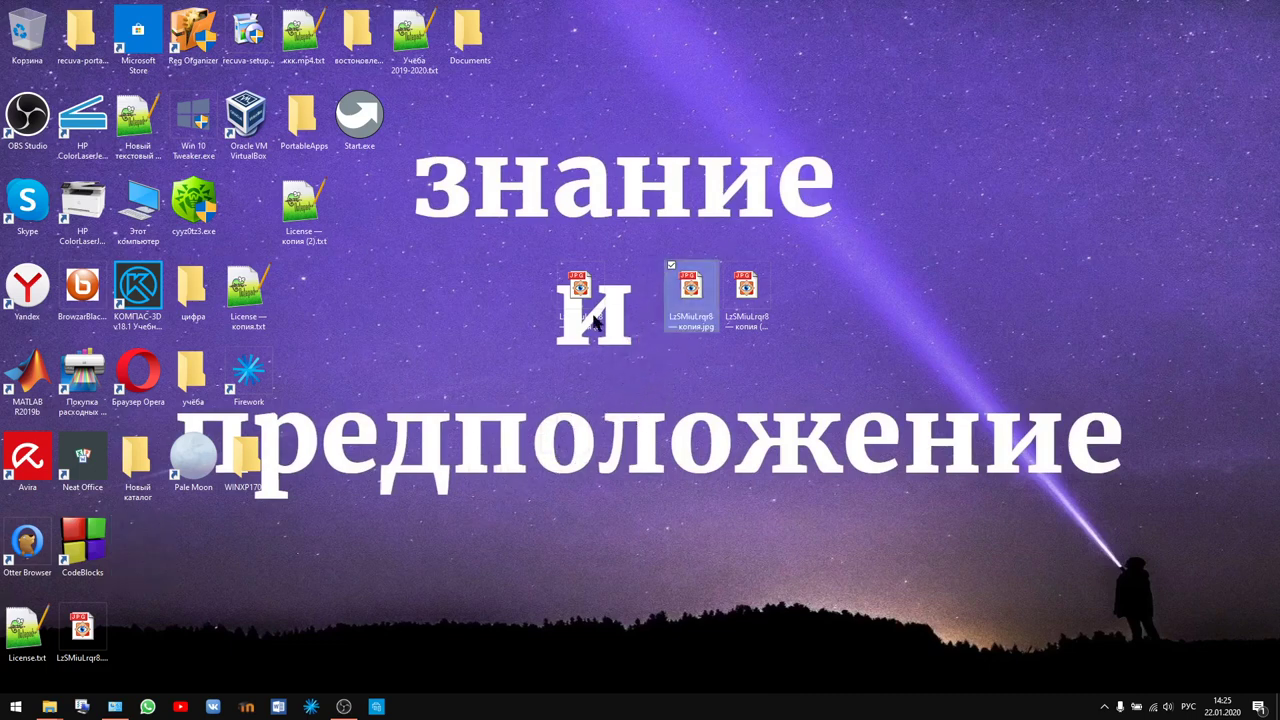
pyautogui.moveTo(594, 320); pyautogui.dragTo(640, 288)
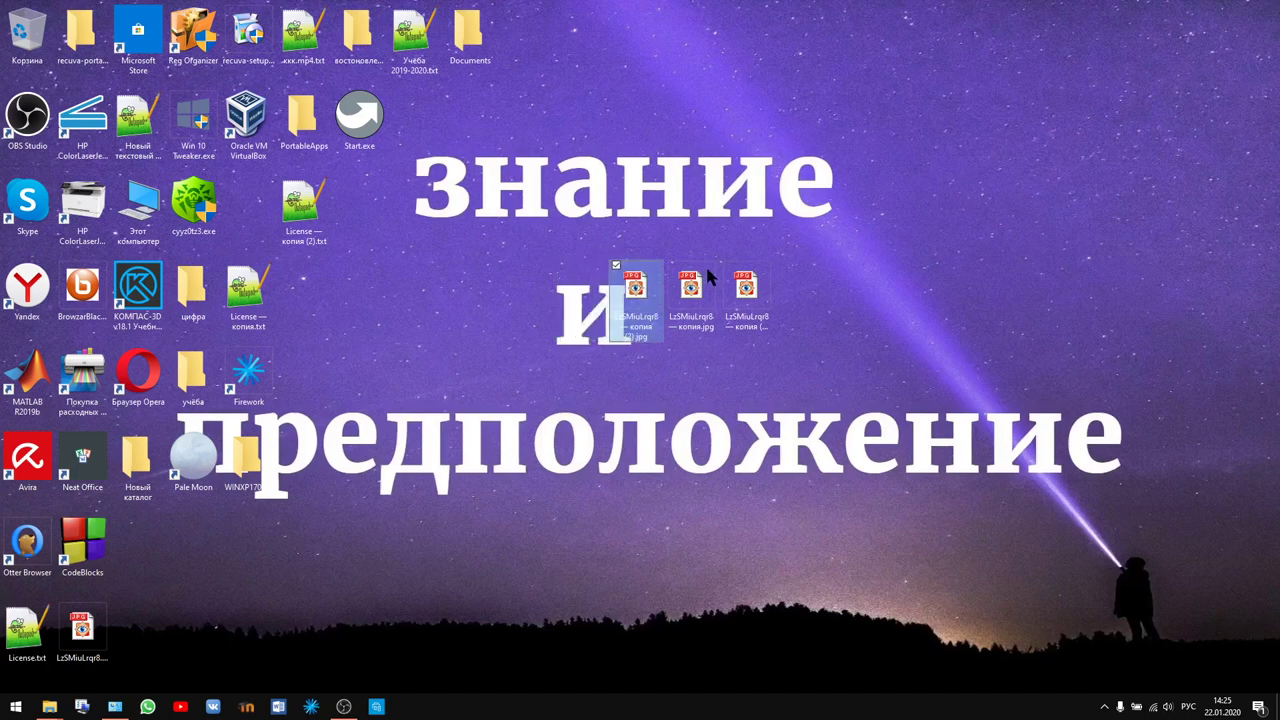
pyautogui.moveTo(746, 290); pyautogui.dragTo(416, 118)
pyautogui.moveTo(638, 298); pyautogui.dragTo(541, 55)
pyautogui.moveTo(689, 286); pyautogui.dragTo(484, 127)
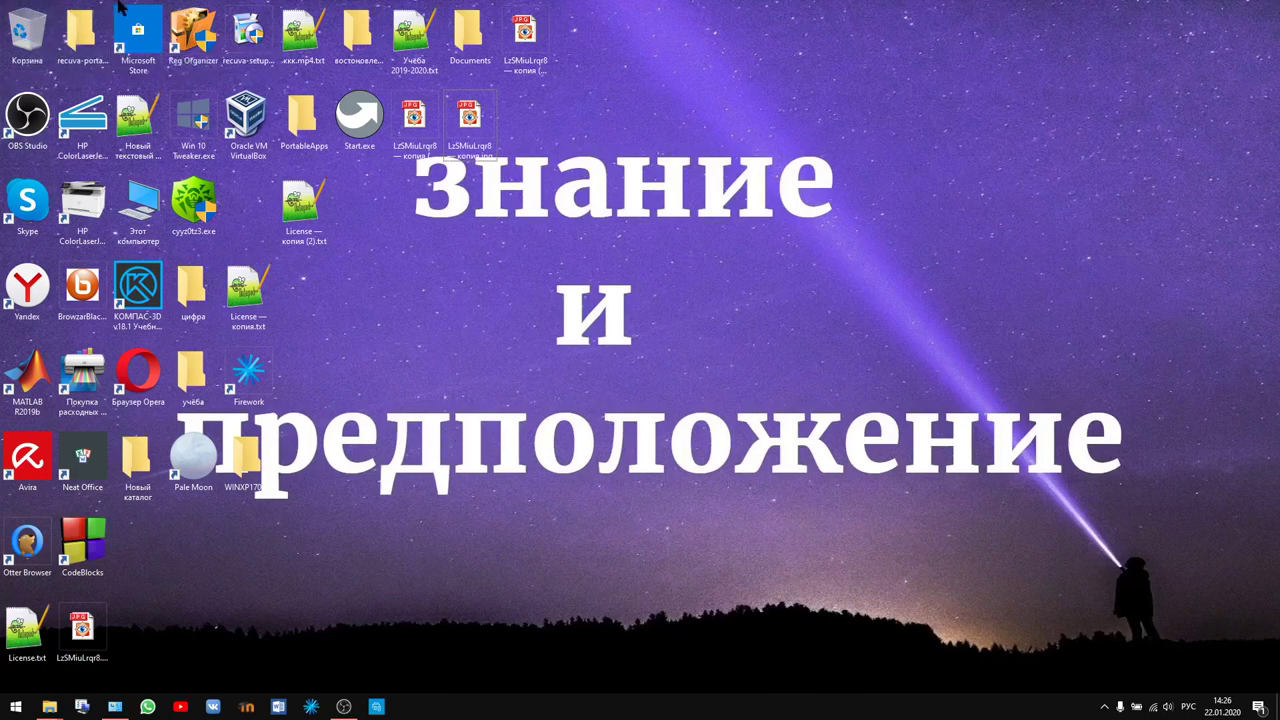
pyautogui.rightClick(474, 118)
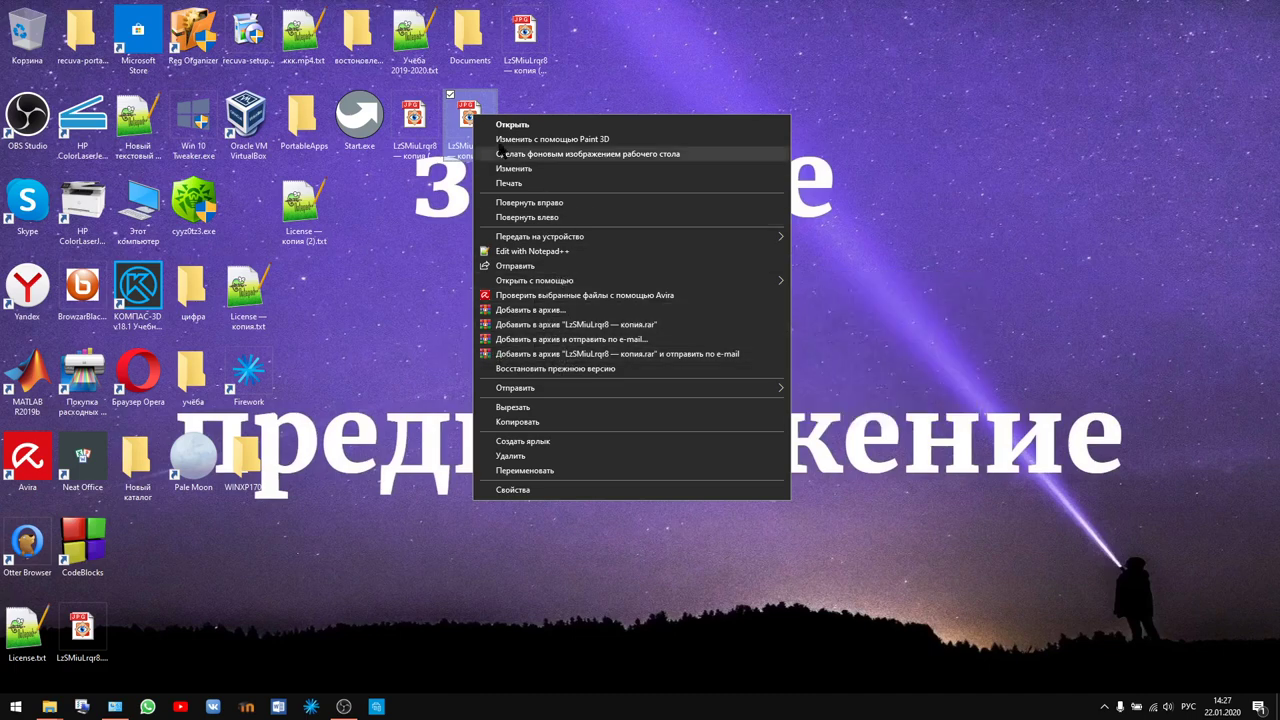
pyautogui.click(418, 260)
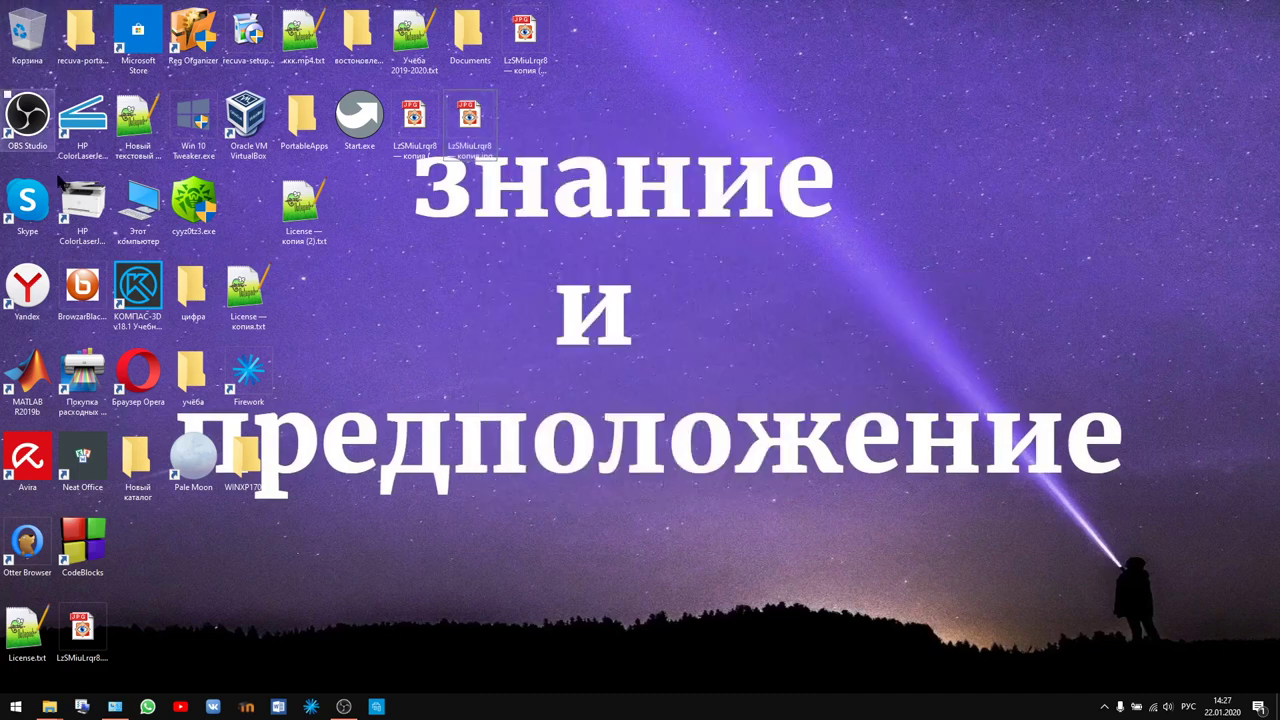
# Step: Open This PC in a maximized window and display the properties of the OS (C:) drive
pyautogui.doubleClick(137, 217)
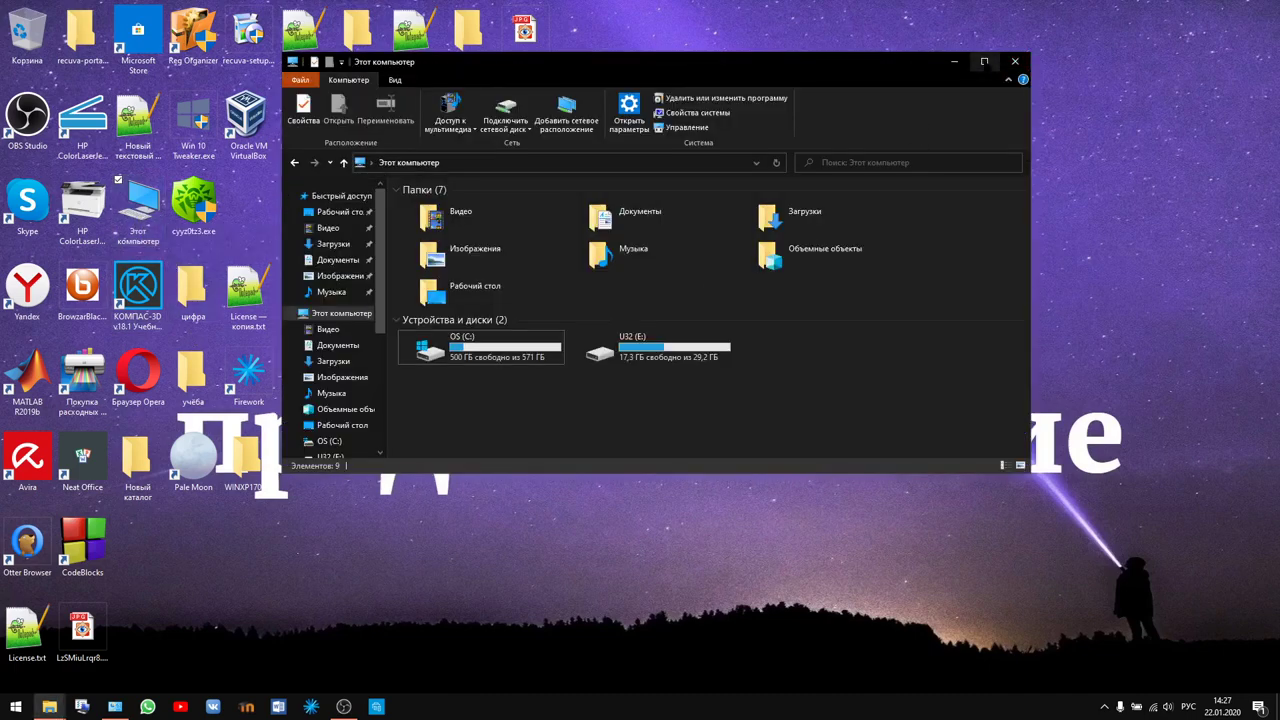
pyautogui.click(984, 61)
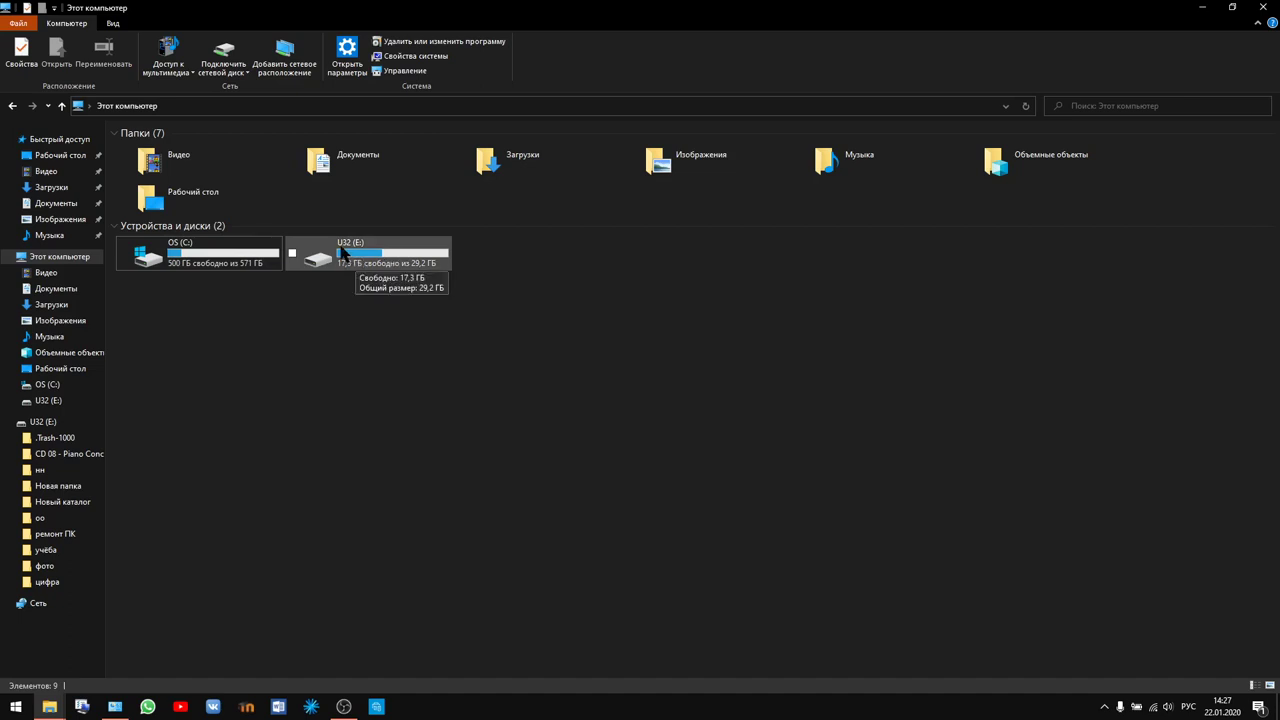
pyautogui.moveTo(185, 254)
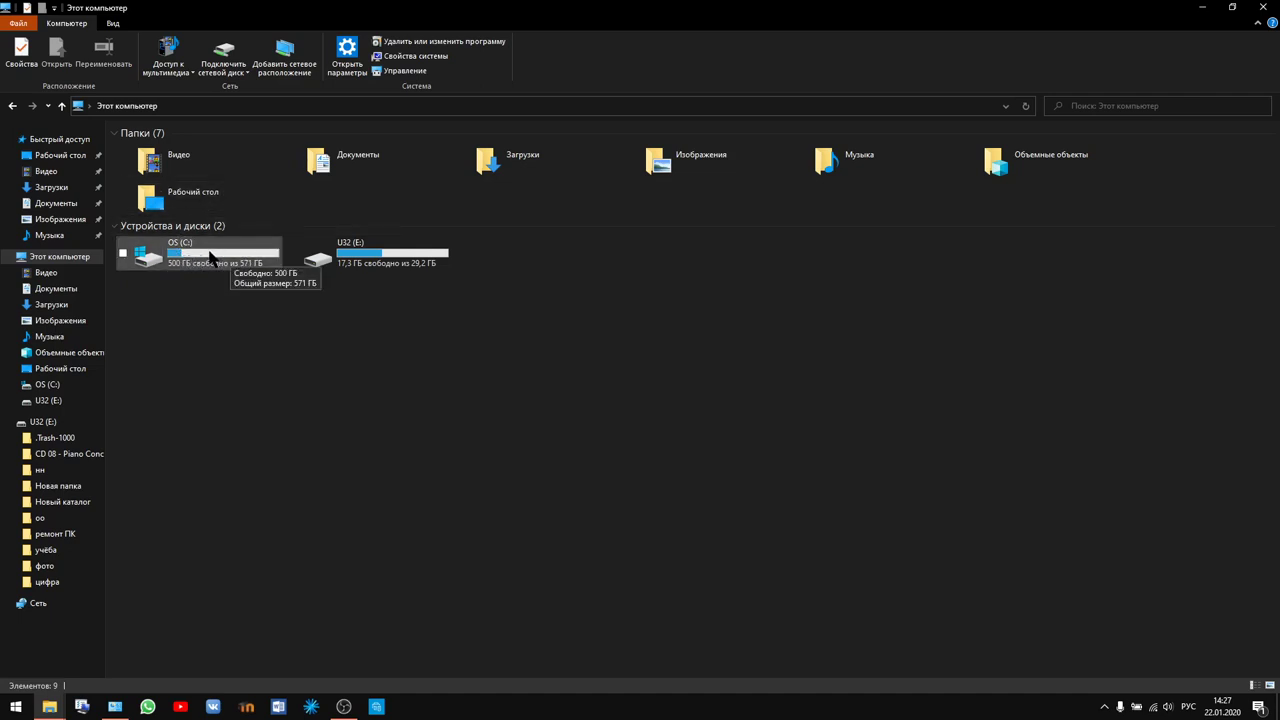
pyautogui.rightClick(198, 256)
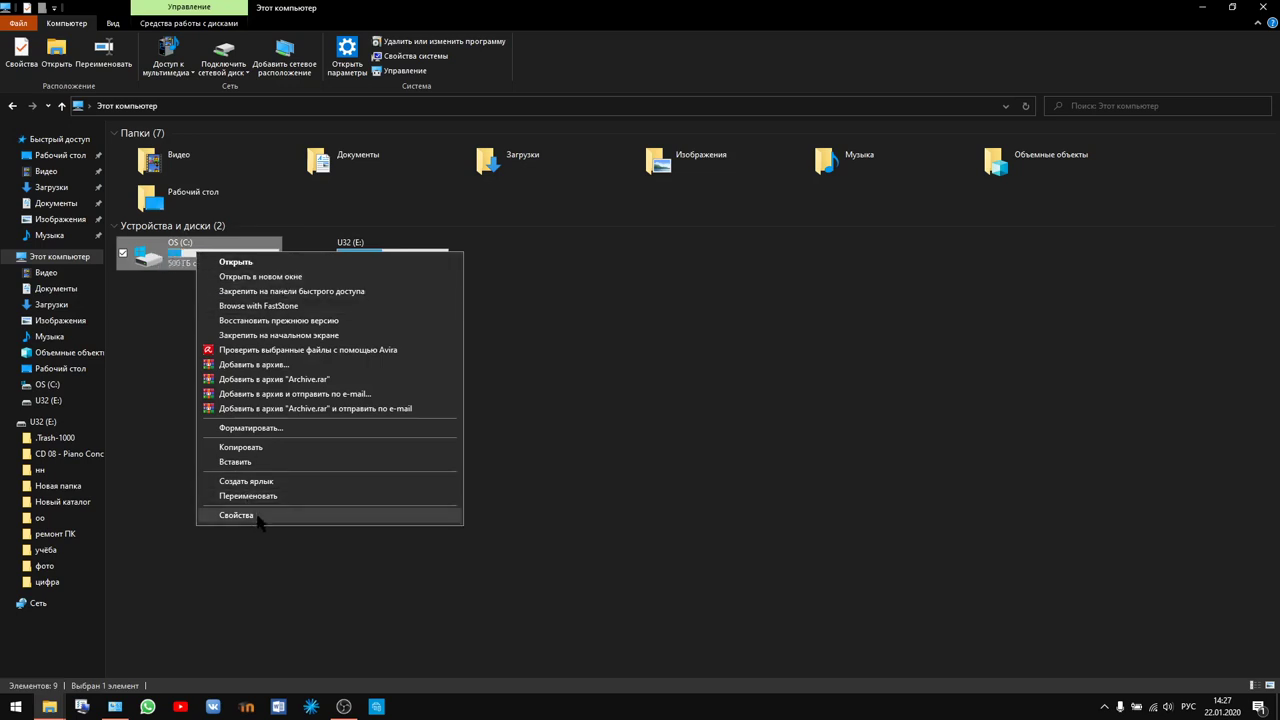
pyautogui.click(185, 306)
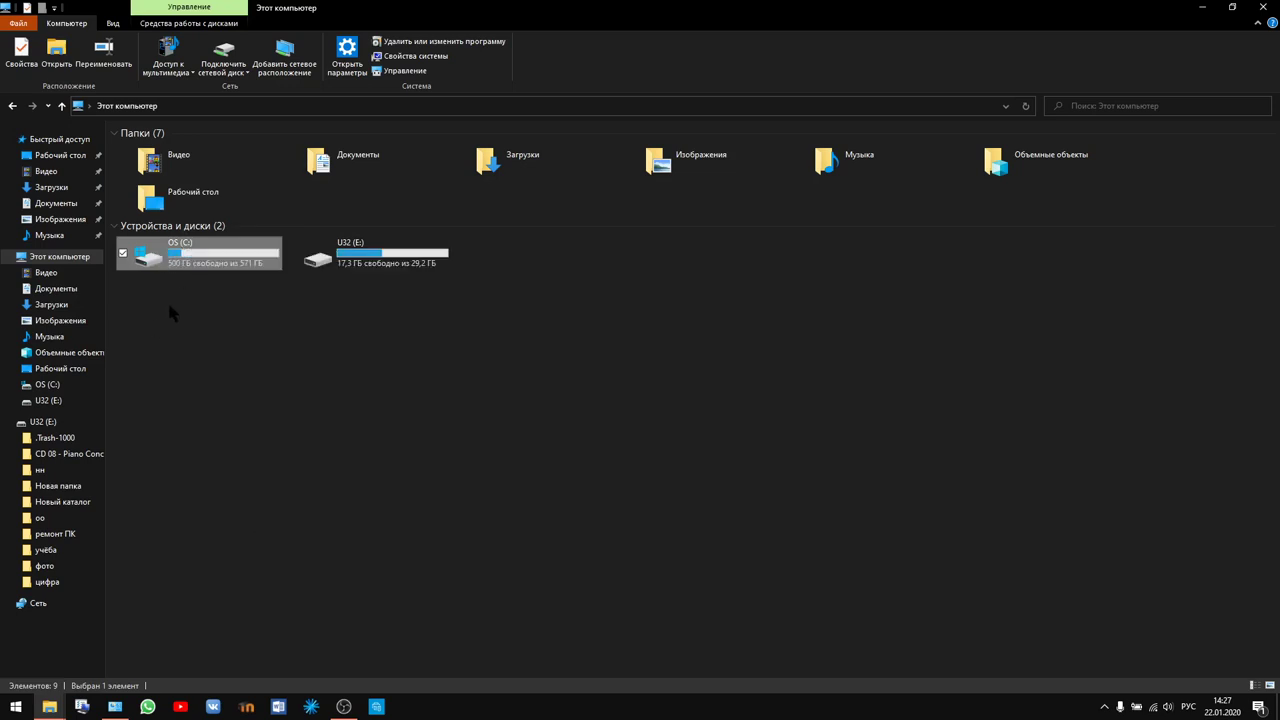
pyautogui.rightClick(186, 256)
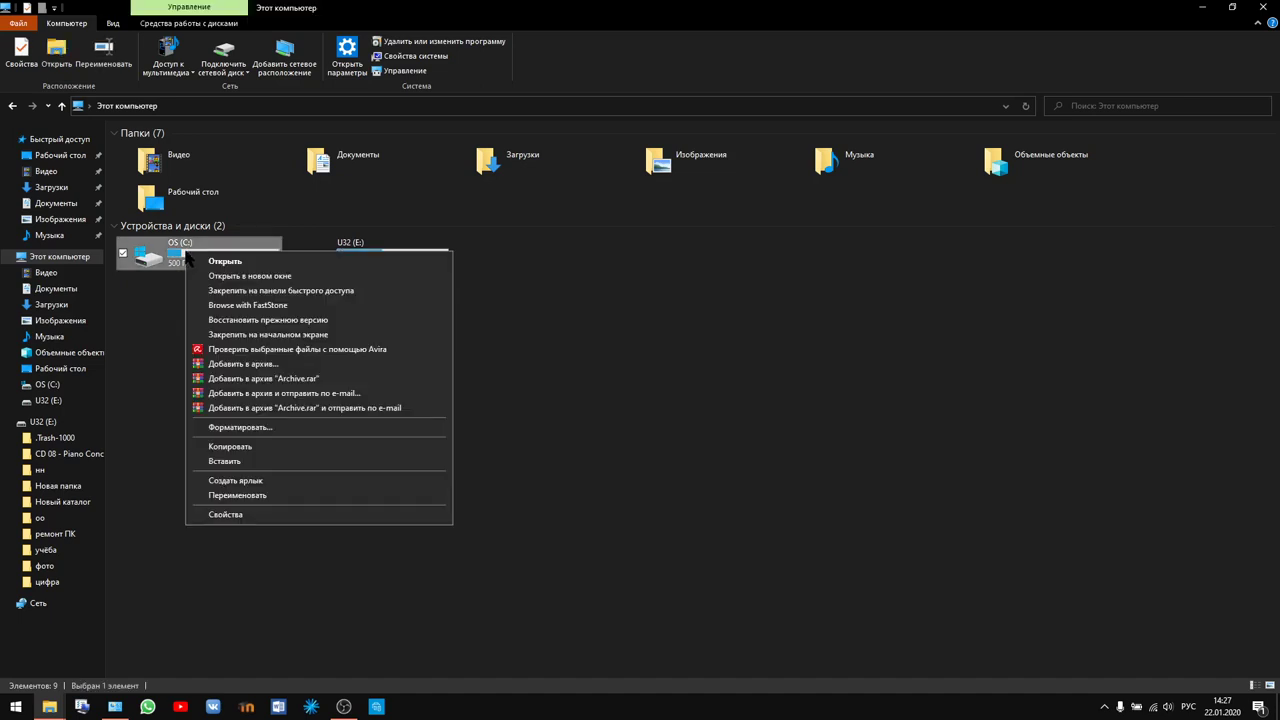
pyautogui.click(226, 514)
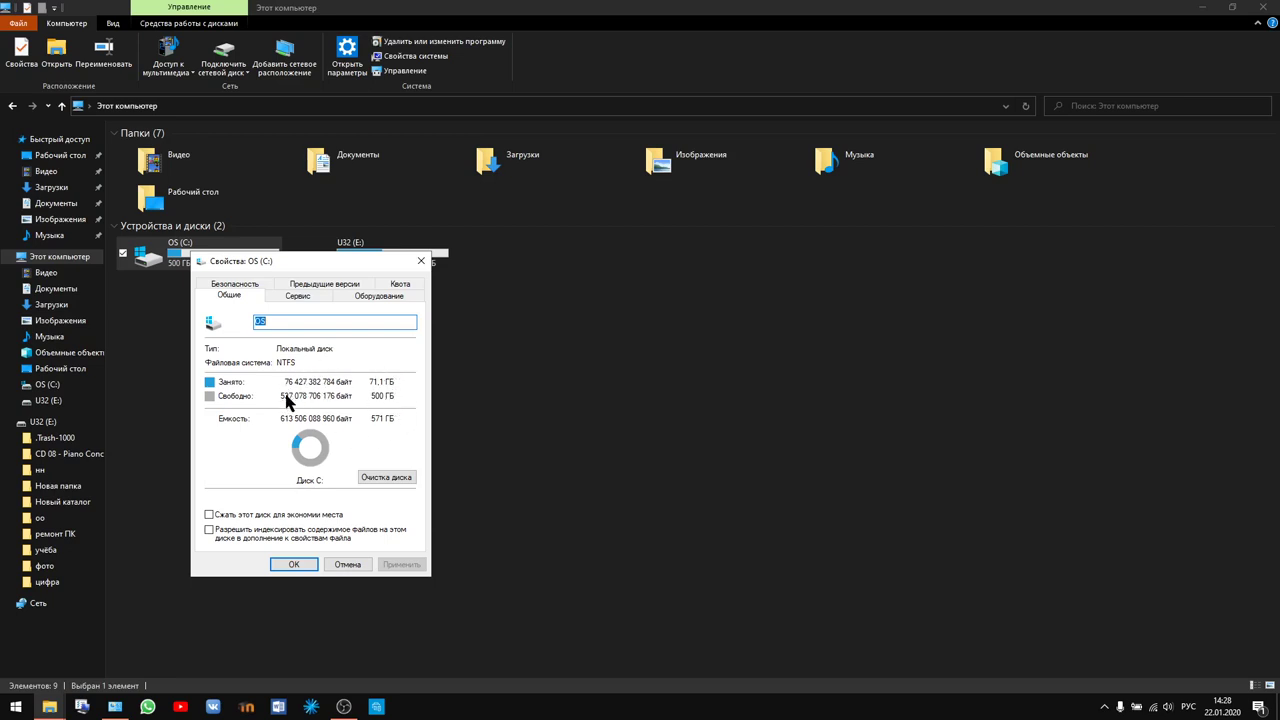
# Step: Run Disk Cleanup on the OS (C:) drive with the preselected file categories, confirm the permanent deletion and close the drive properties
pyautogui.click(396, 479)
pyautogui.click(393, 484)
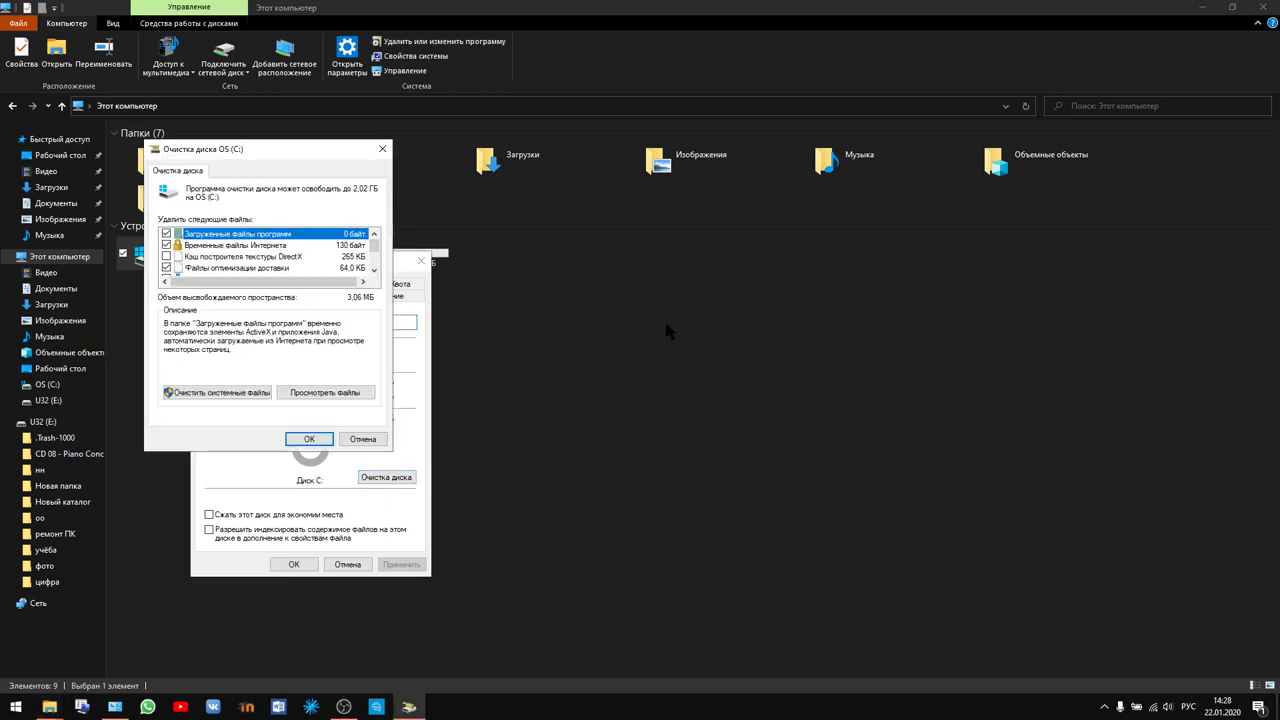
pyautogui.click(316, 442)
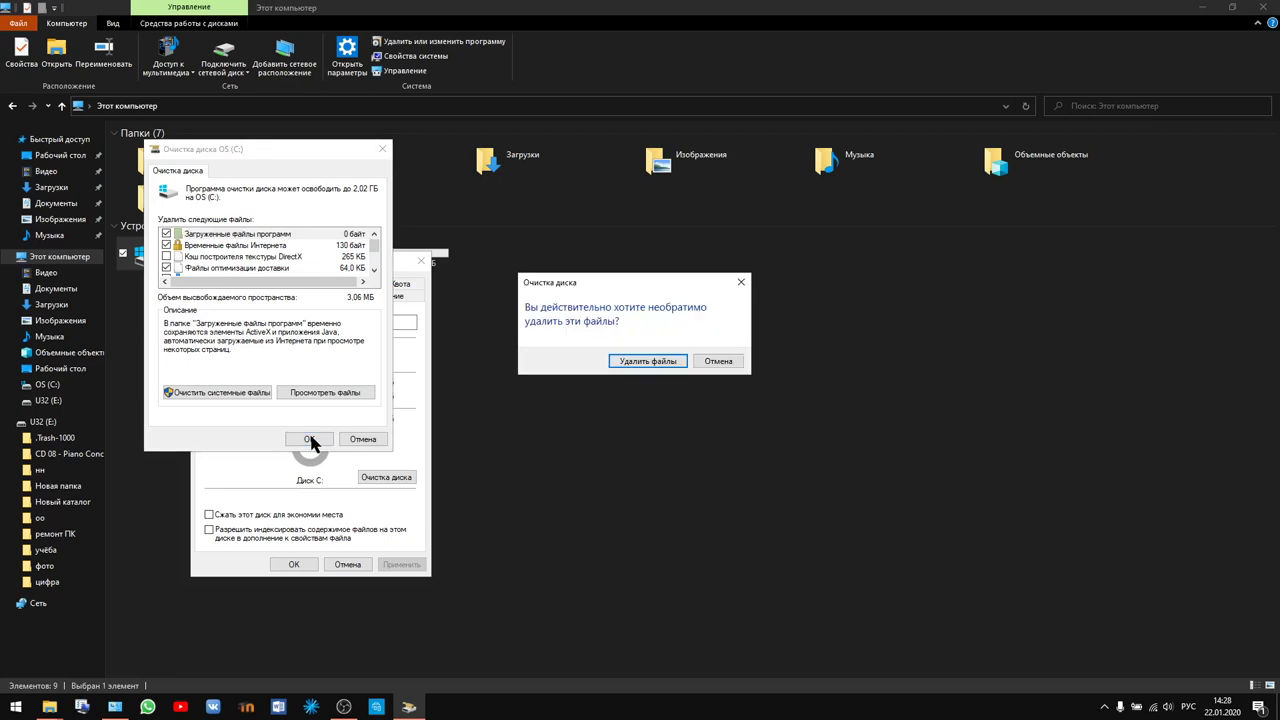
pyautogui.click(646, 361)
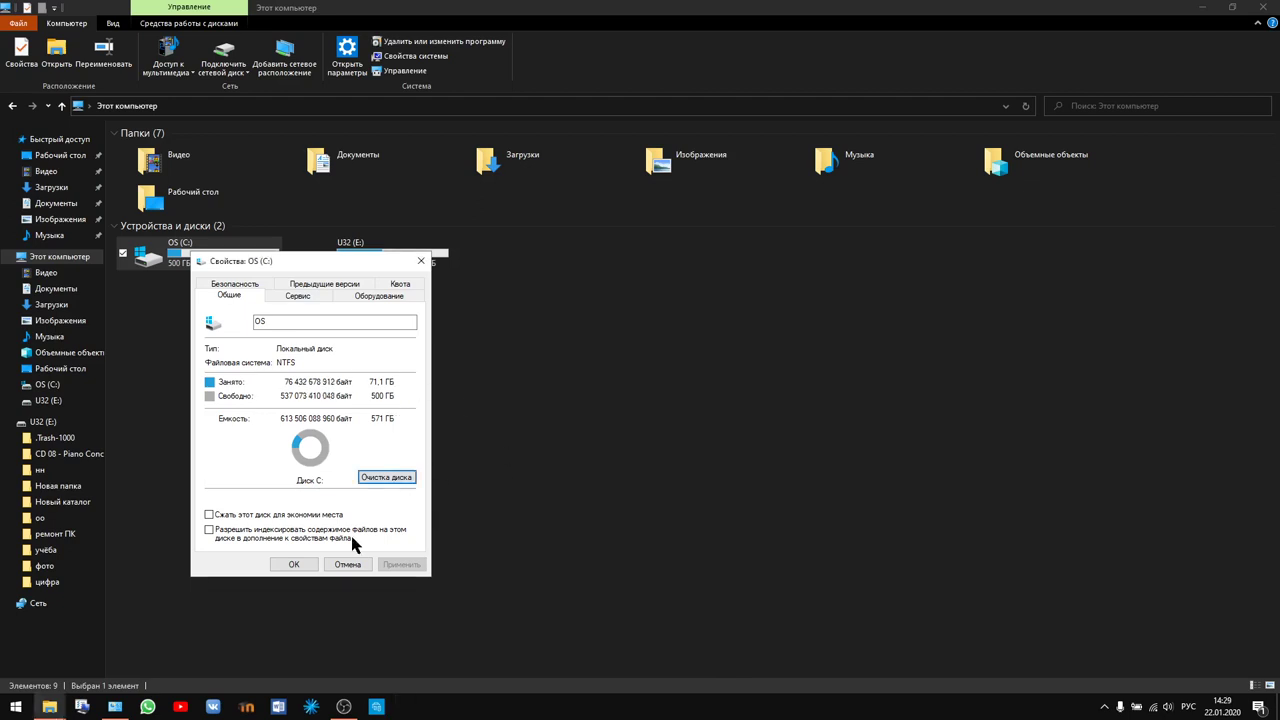
pyautogui.click(423, 261)
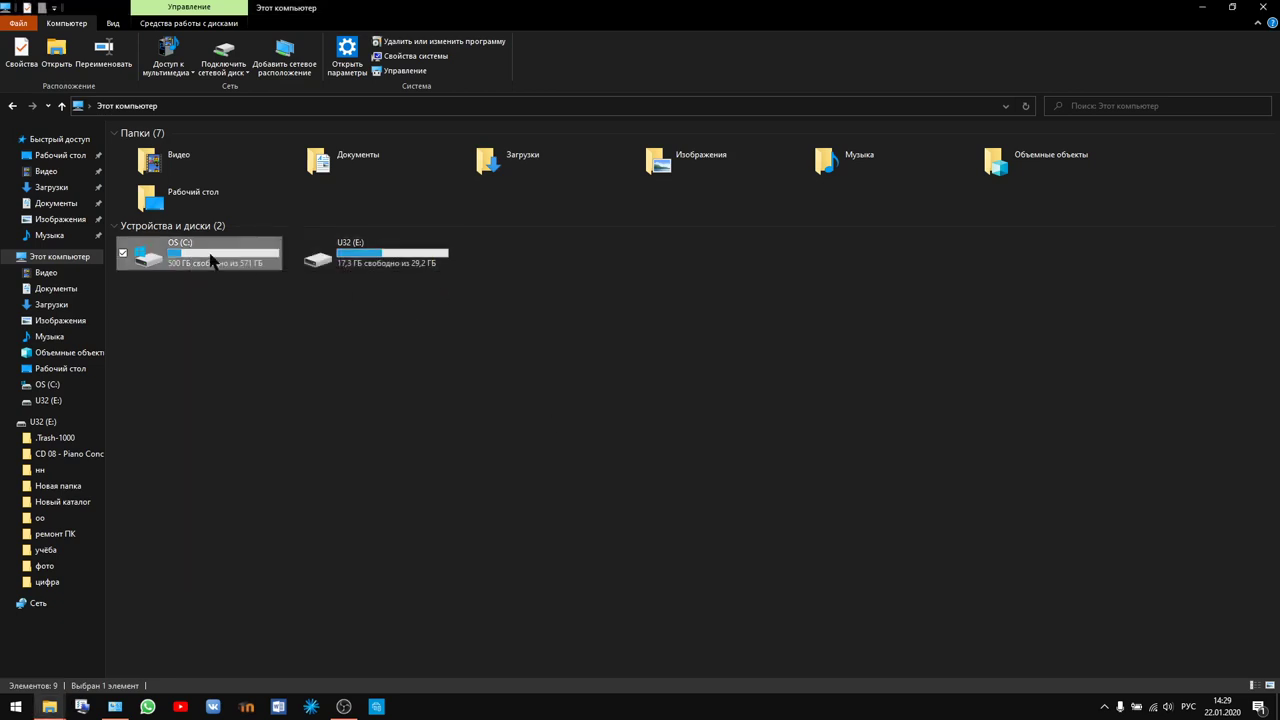
# Step: View the system properties of This PC, go to the Control Panel home page and move its window higher on the screen
pyautogui.rightClick(44, 258)
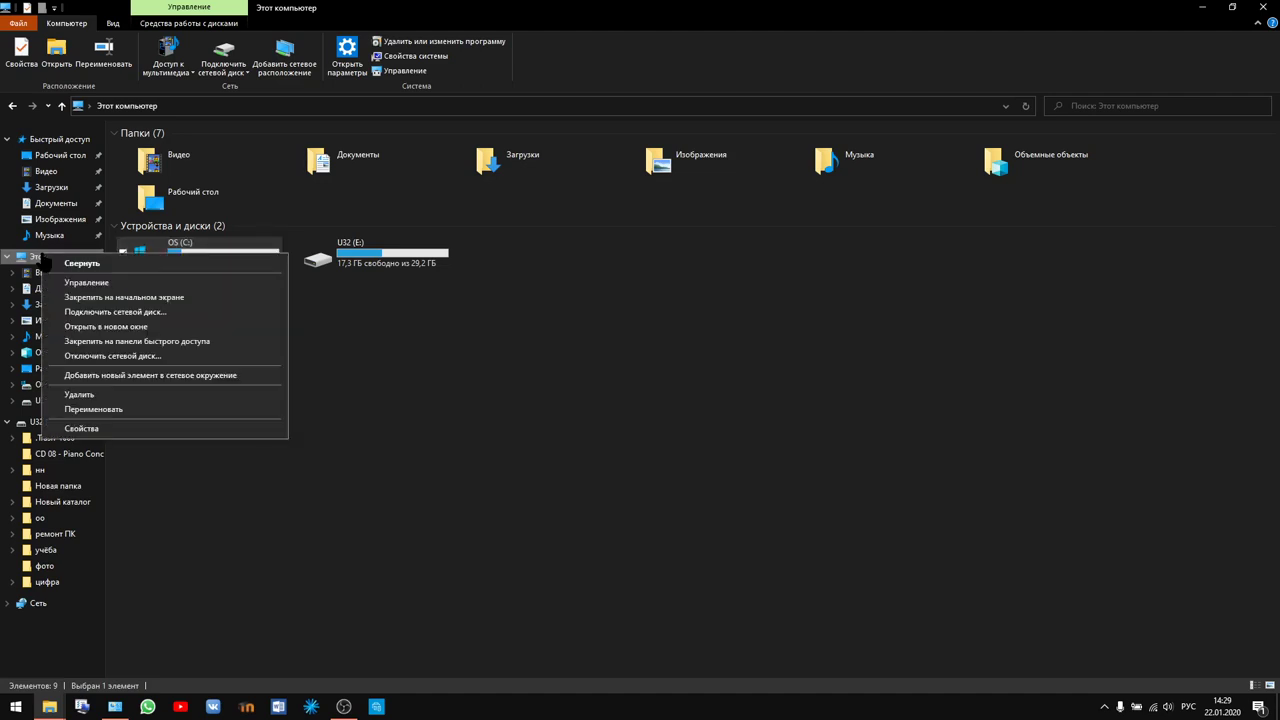
pyautogui.click(80, 428)
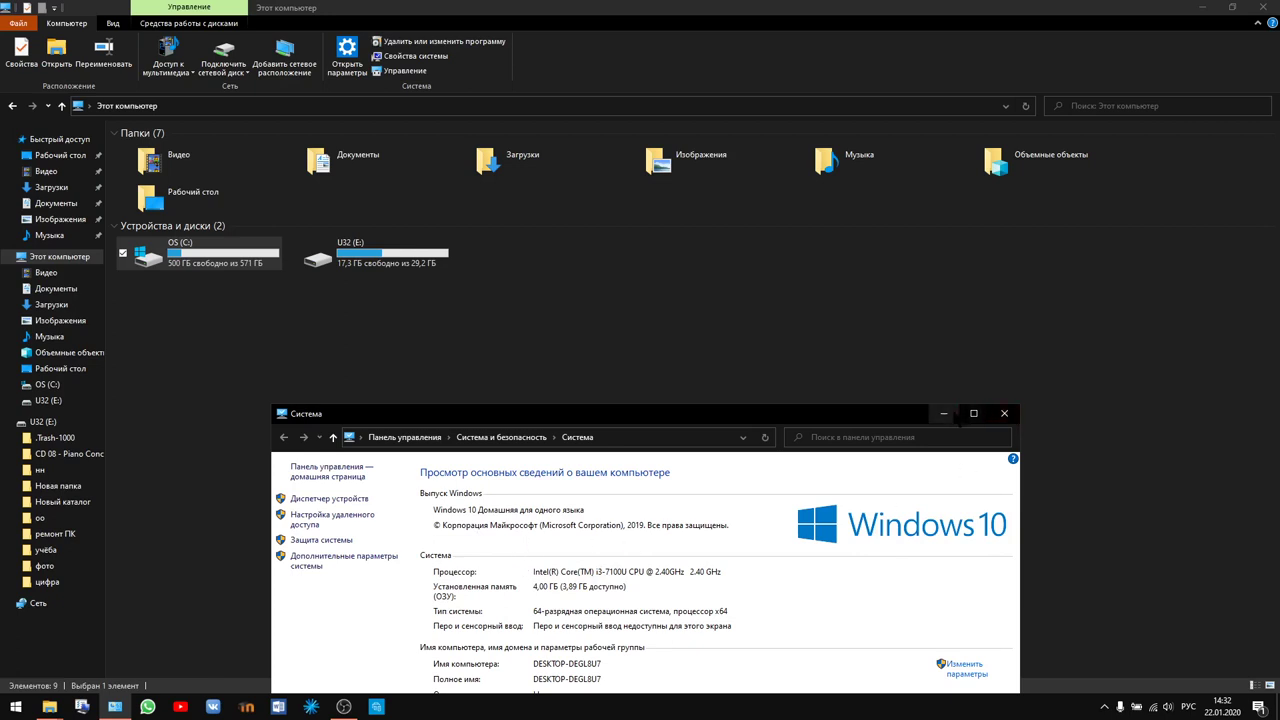
pyautogui.click(396, 441)
pyautogui.moveTo(601, 404); pyautogui.dragTo(601, 190)
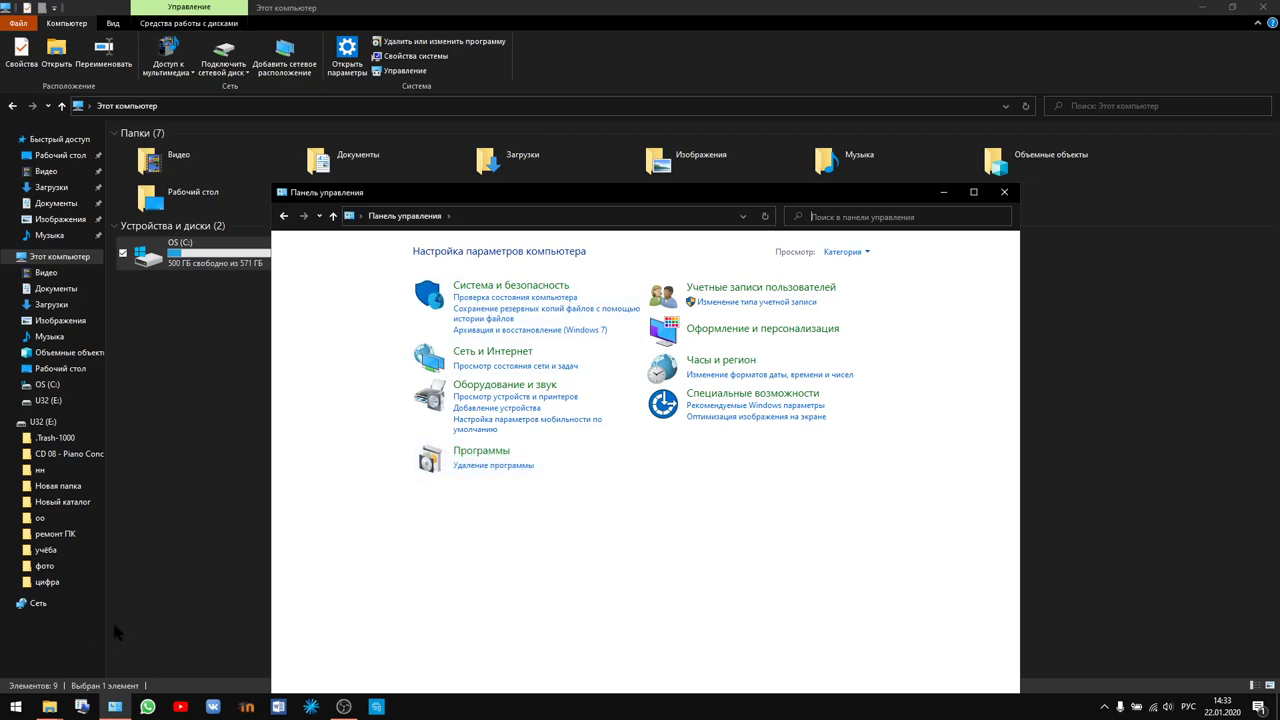
pyautogui.click(16, 706)
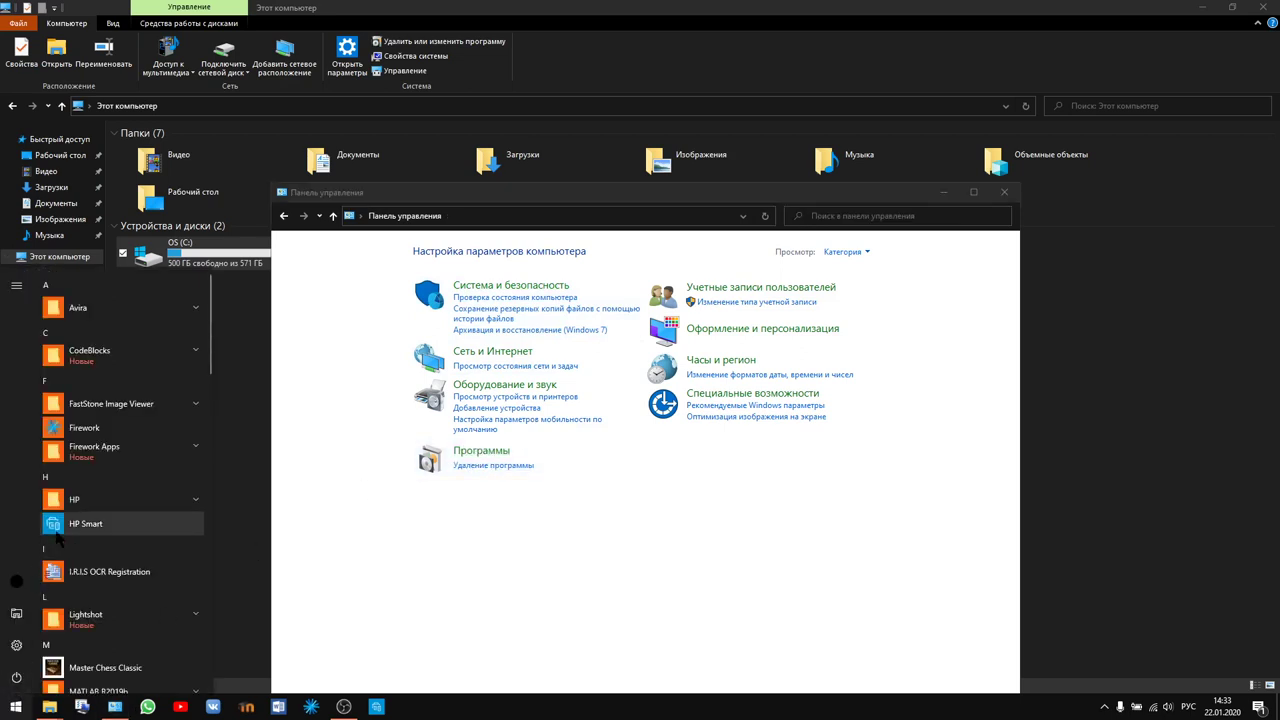
pyautogui.write('1')
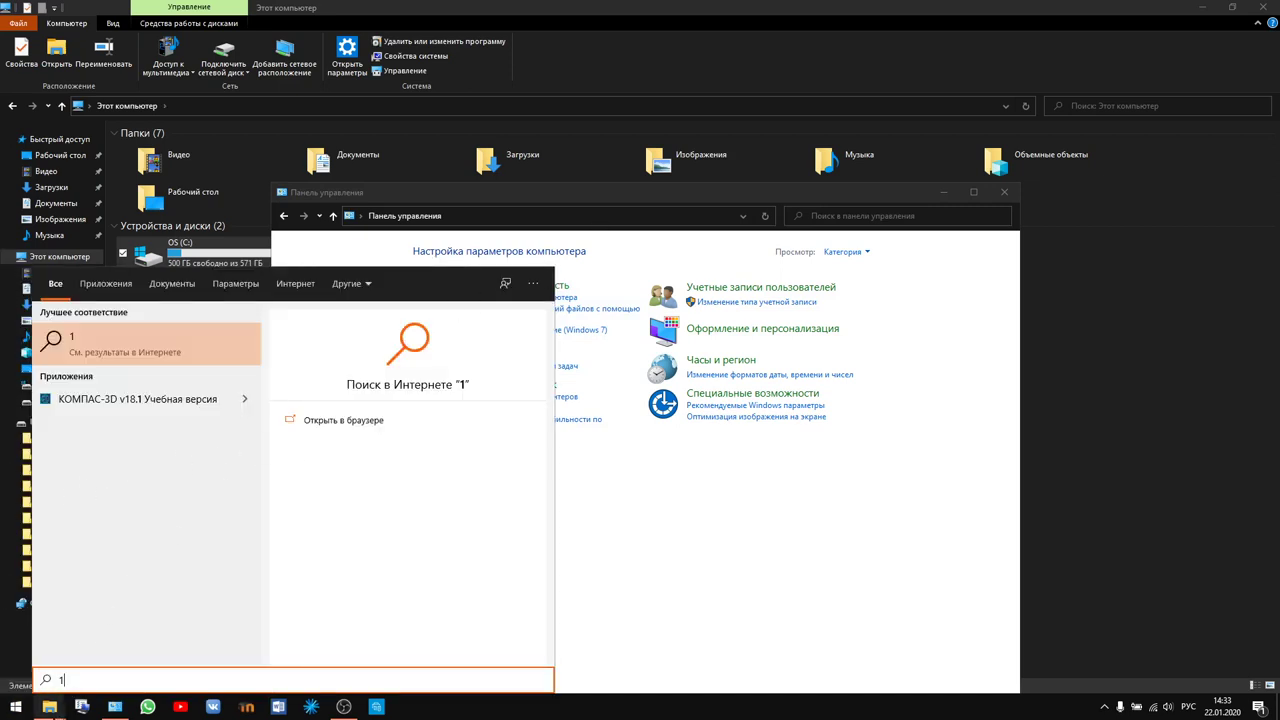
pyautogui.click(20, 710)
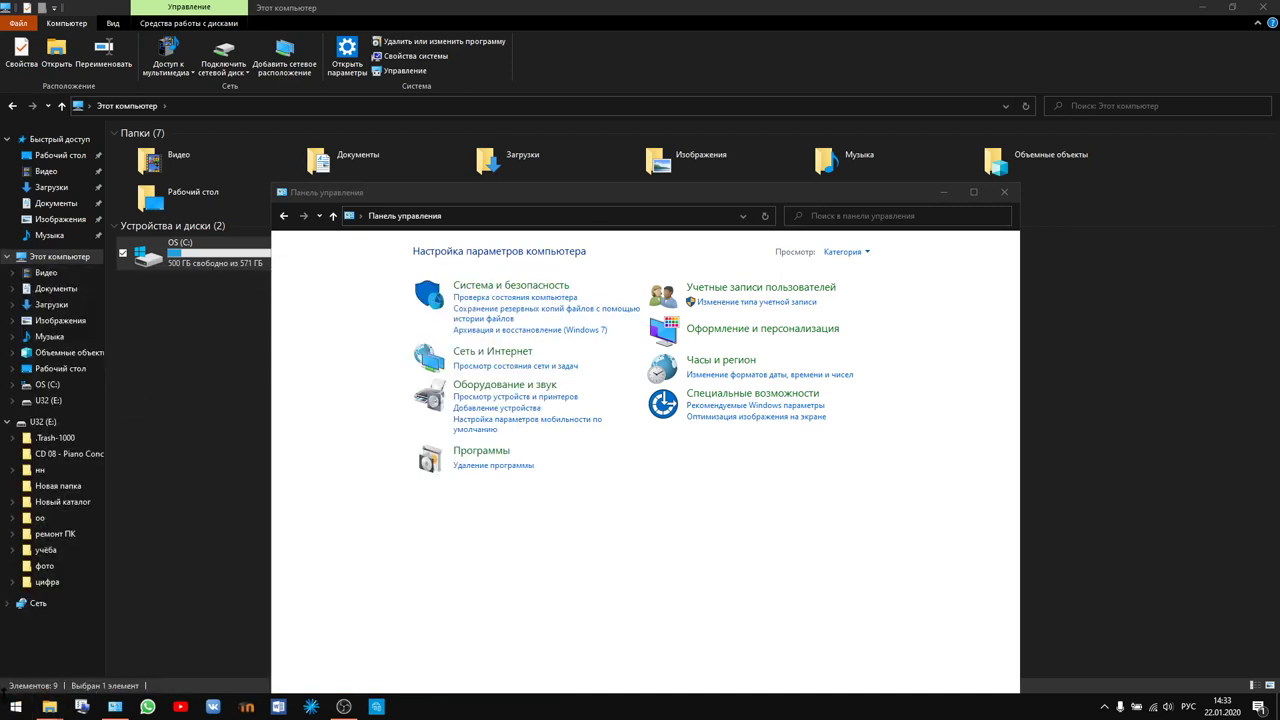
# Step: Choose to uninstall Firework from the Start menu's app list, look through the installed programs and close the list without removing anything
pyautogui.click(16, 707)
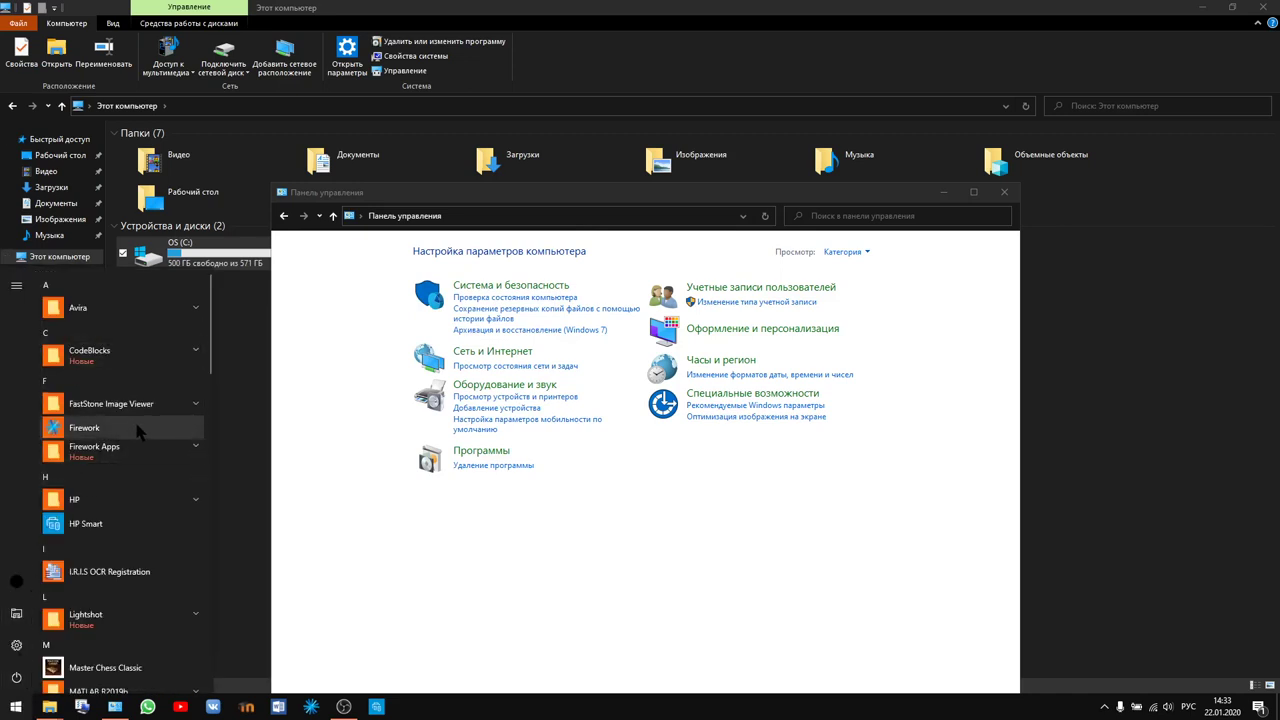
pyautogui.rightClick(137, 430)
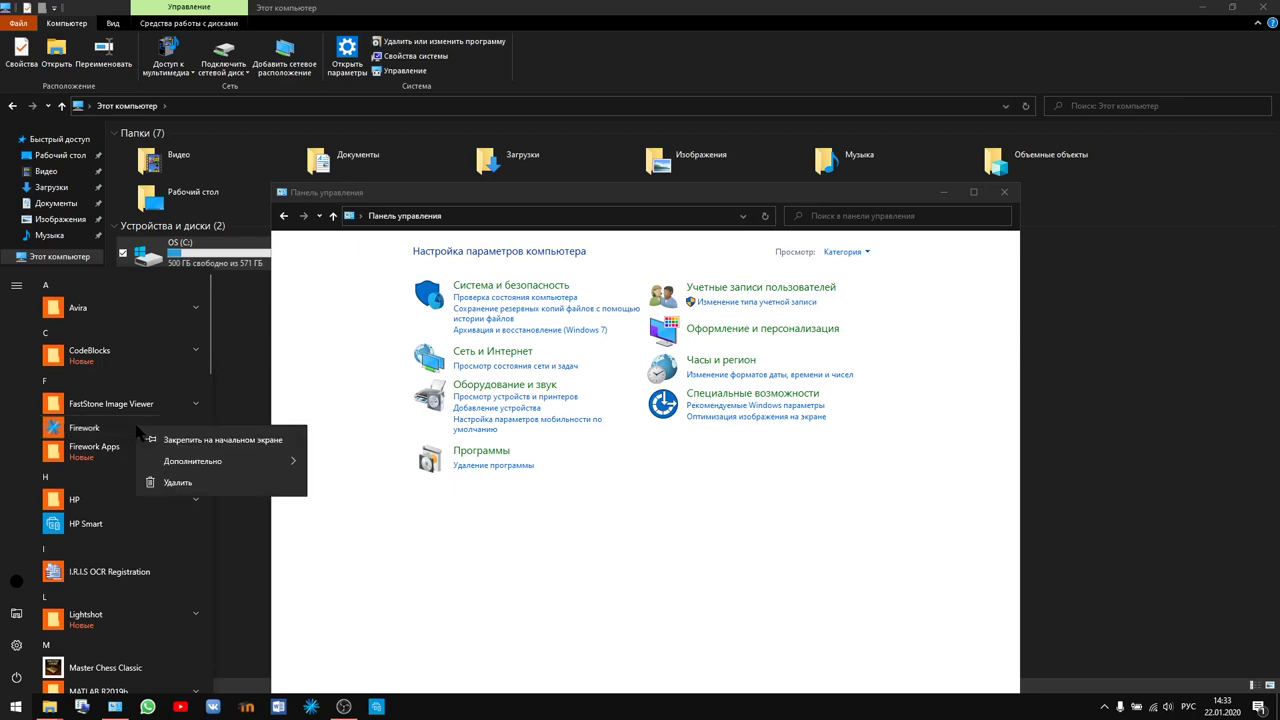
pyautogui.click(174, 485)
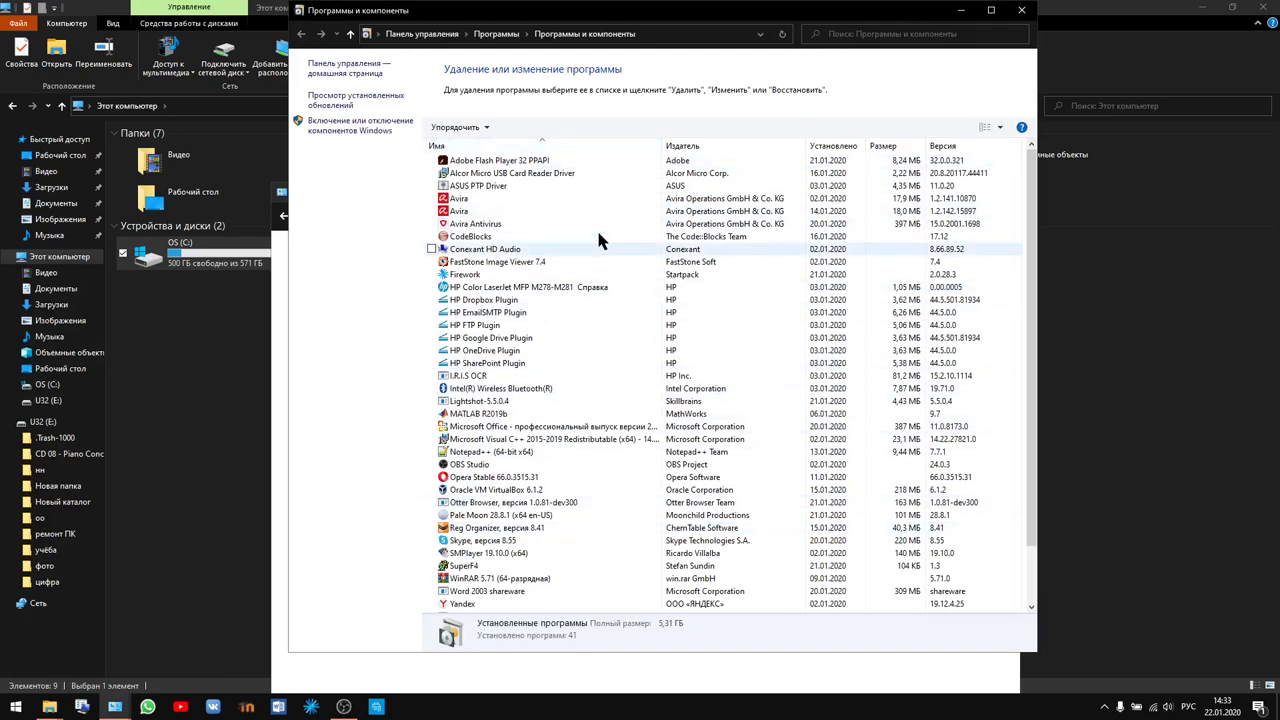
pyautogui.scroll(-2, 500, 240)
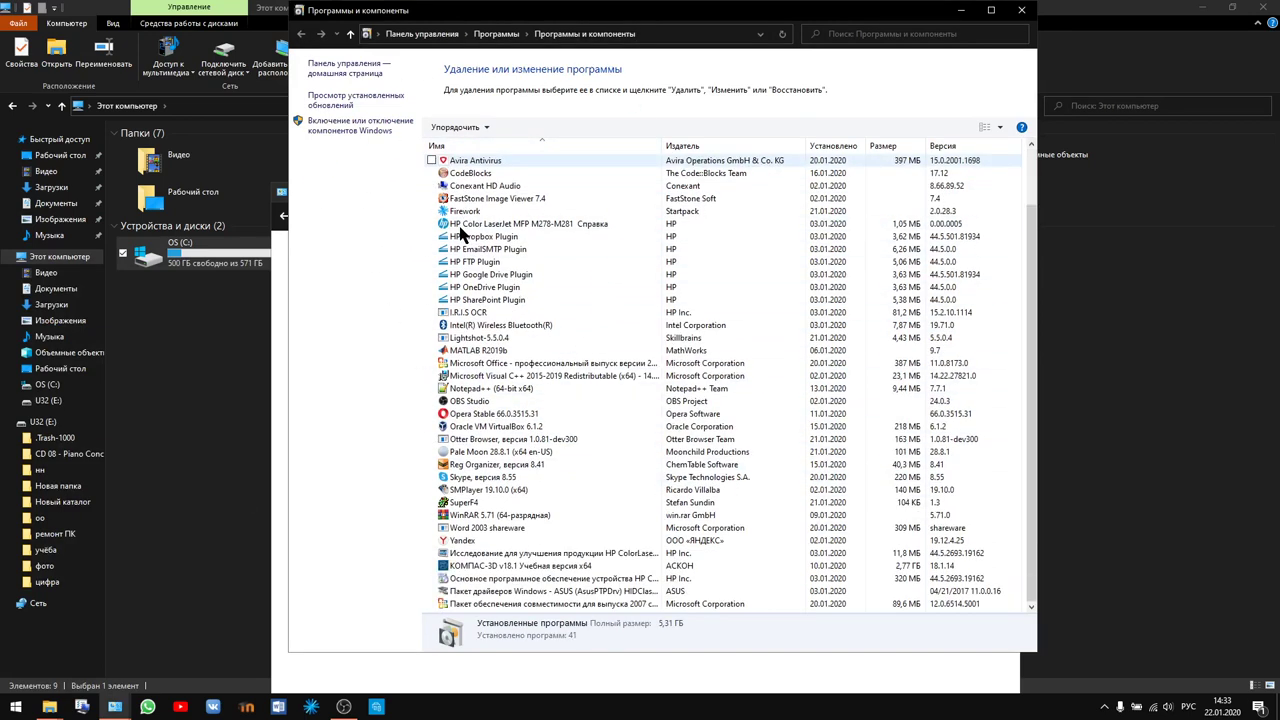
pyautogui.scroll(2, 505, 480)
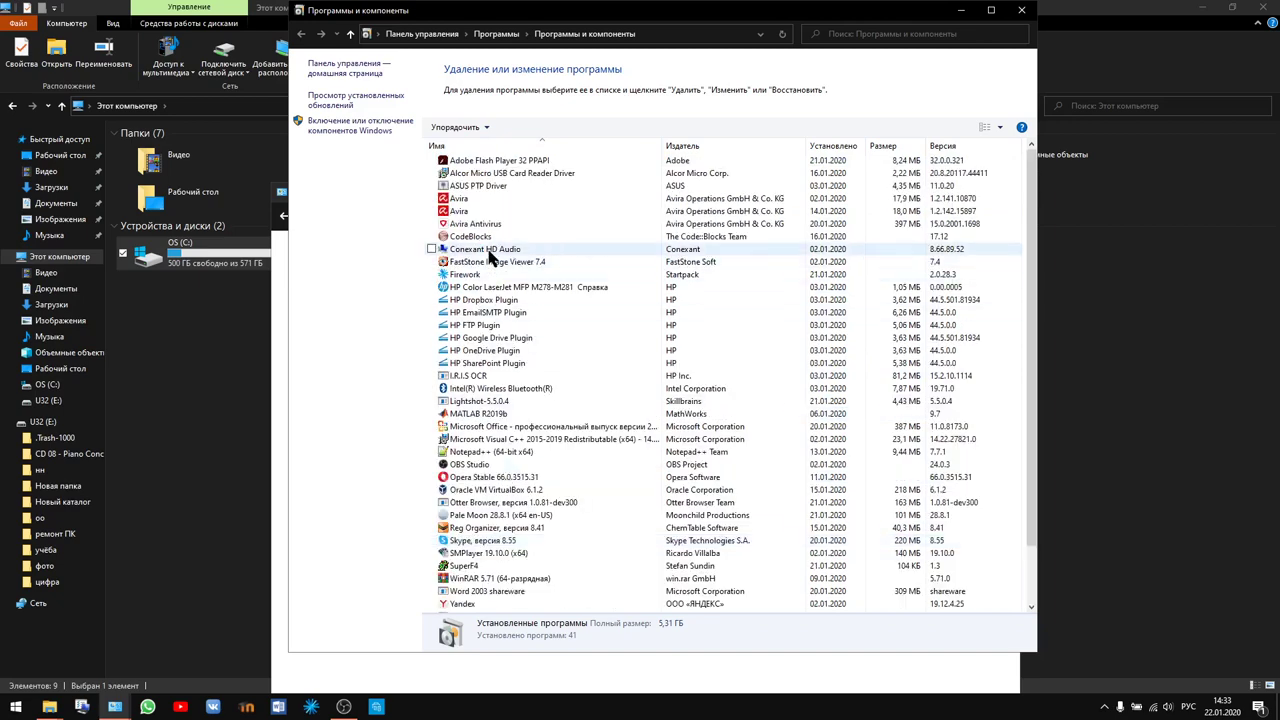
pyautogui.scroll(-2, 490, 250)
pyautogui.scroll(2, 490, 245)
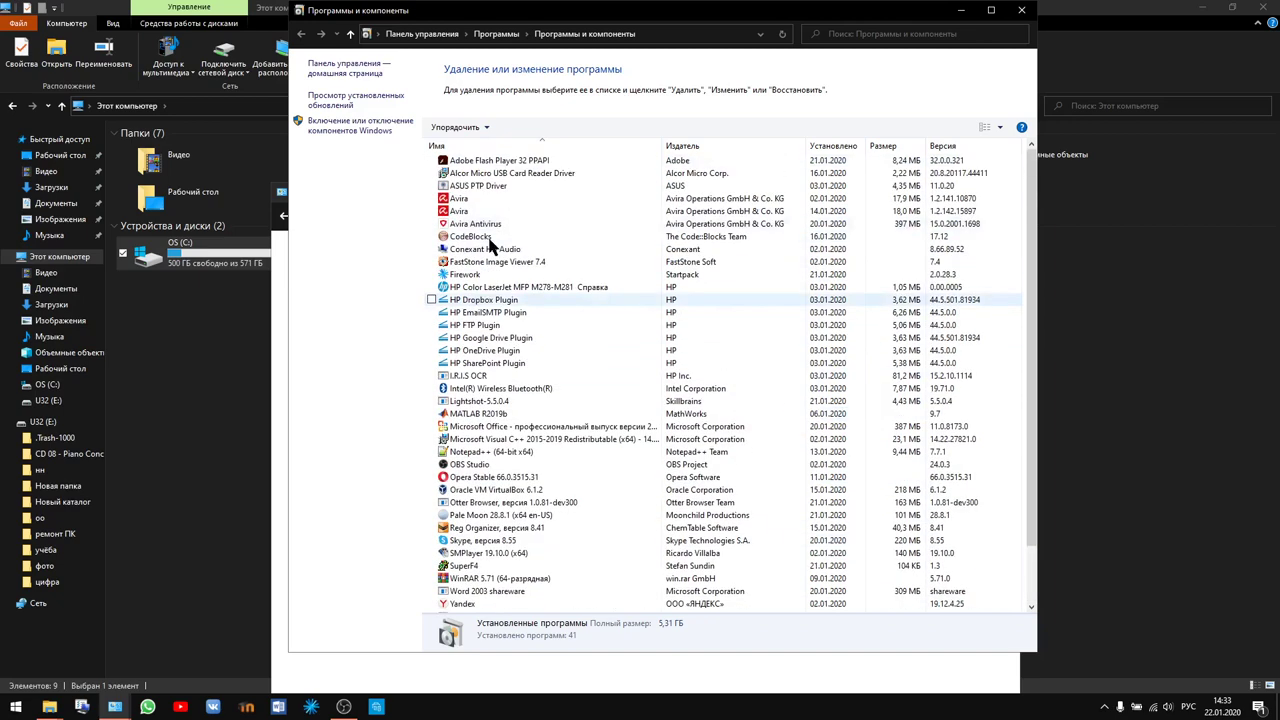
pyautogui.click(1021, 9)
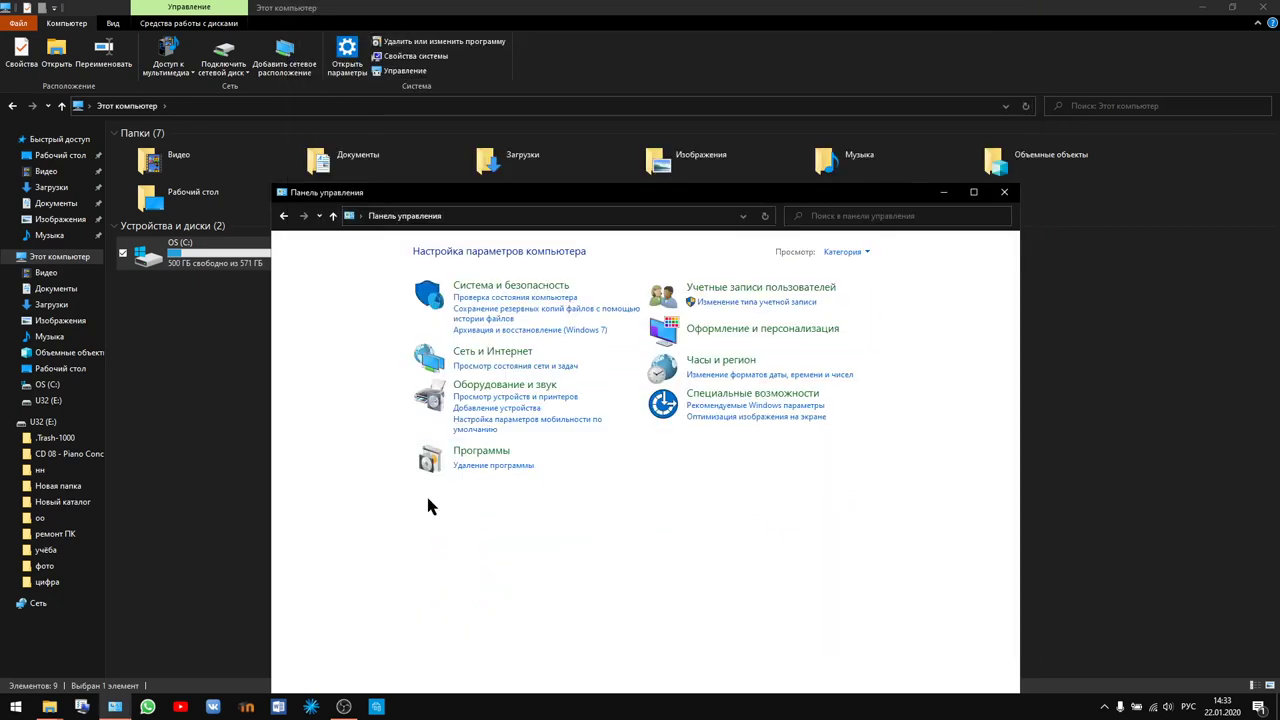
# Step: View the program removal list through the Control Panel's Programs category and return to the Control Panel home page
pyautogui.click(466, 450)
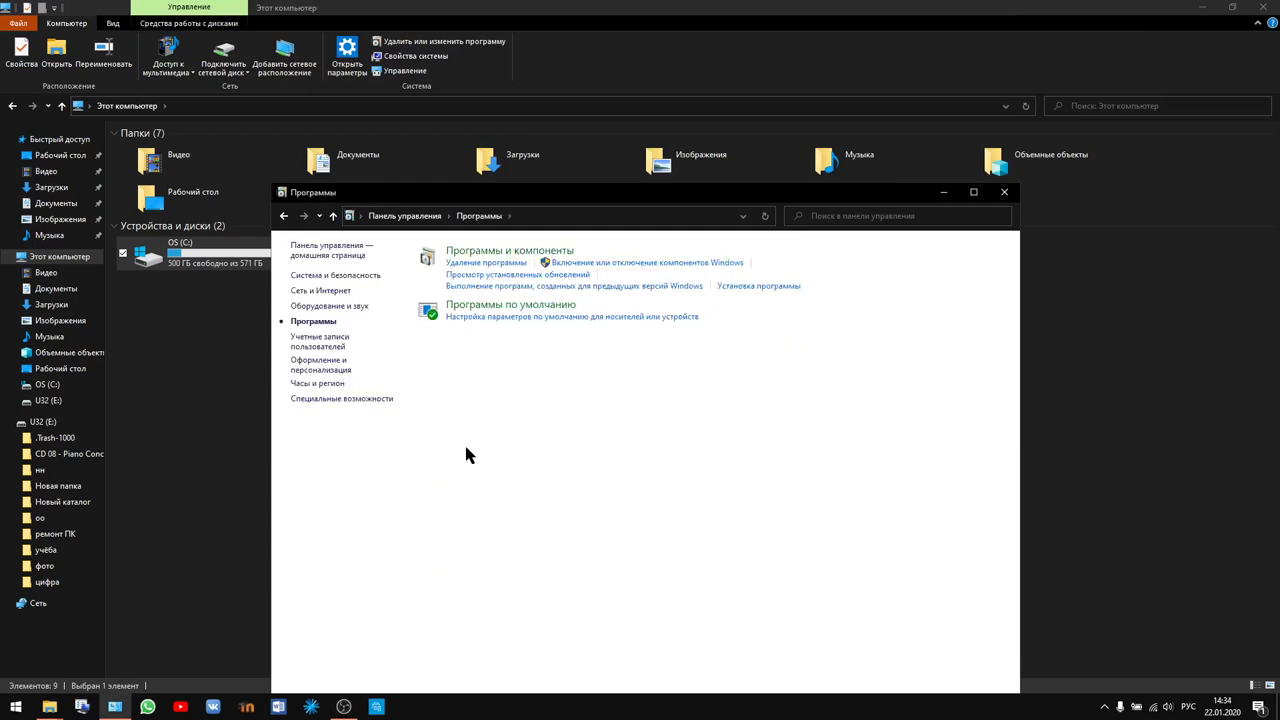
pyautogui.click(490, 263)
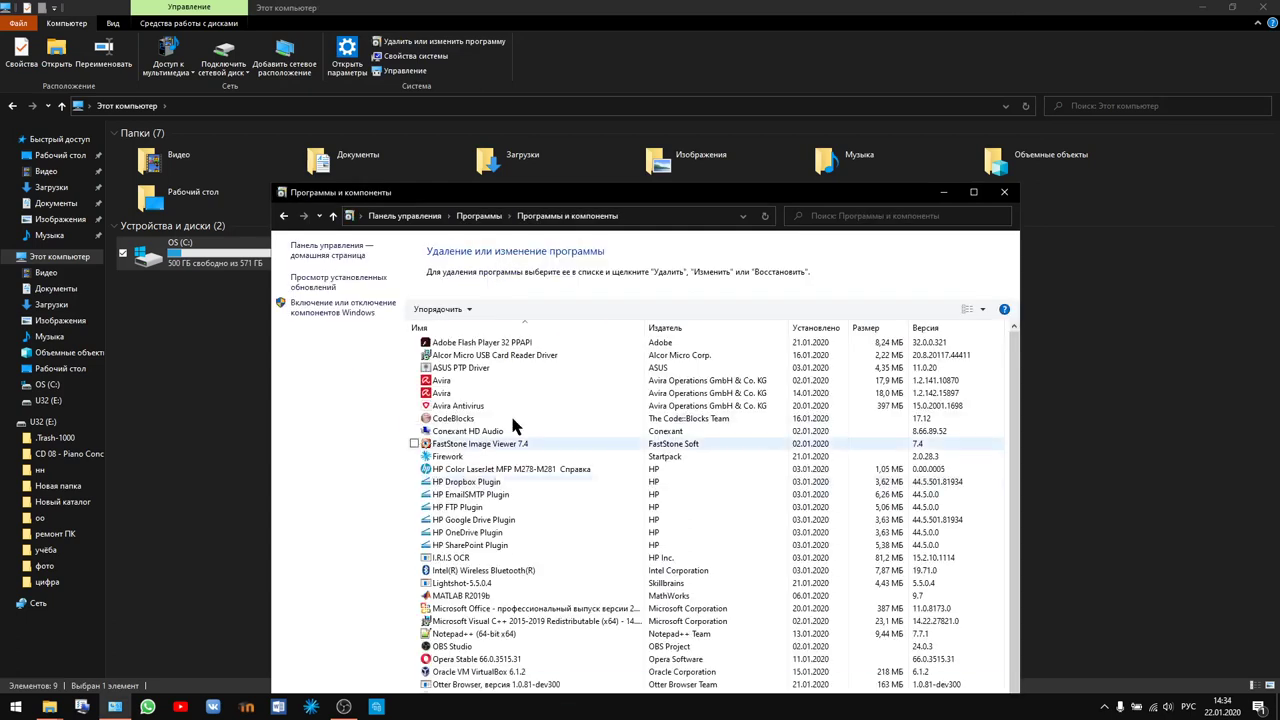
pyautogui.click(284, 215)
pyautogui.click(284, 215)
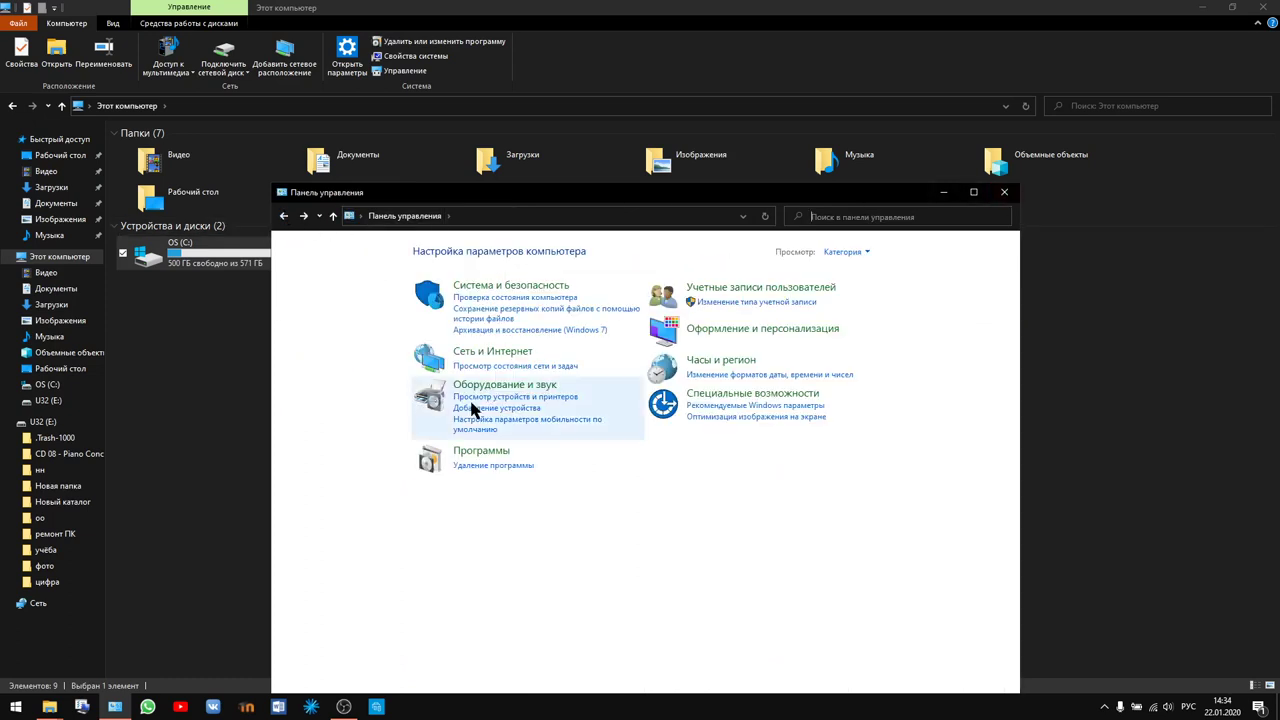